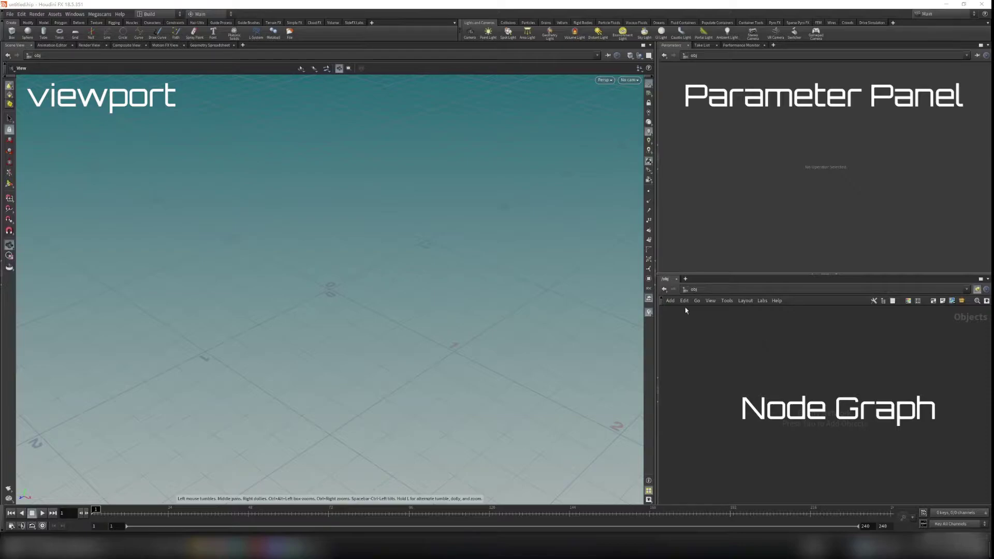
Orbit, pan and zoom the viewport to view the empty ground grid from a new angle
drag(344, 278, 382, 277)
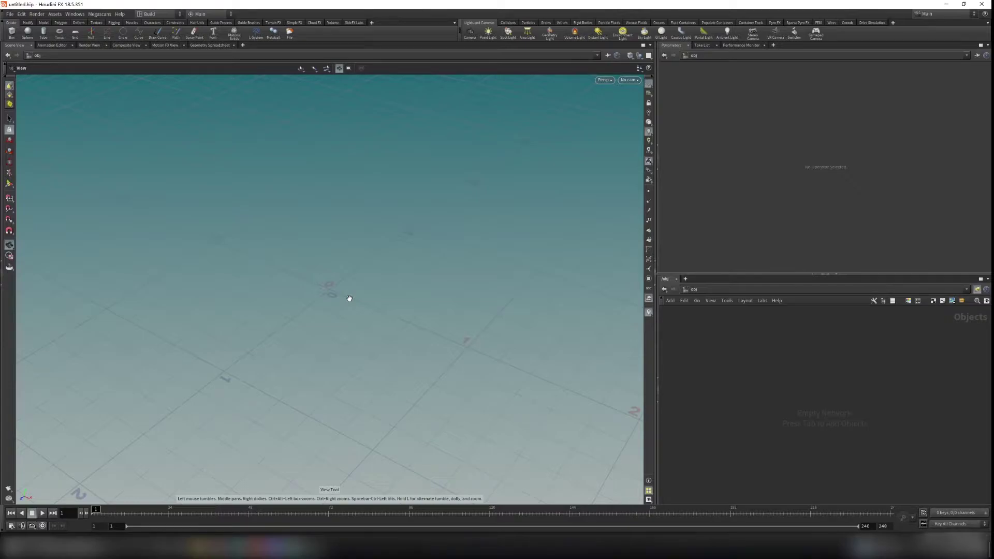
mouse_move(350, 299)
mouse_down()
mouse_move(335, 301)
mouse_move(379, 290)
mouse_move(291, 295)
mouse_move(353, 322)
mouse_move(368, 280)
mouse_move(271, 259)
mouse_move(373, 309)
mouse_move(355, 309)
mouse_up()
middle_drag(354, 303, 377, 270)
scroll(349, 285, up, 5)
scroll(350, 285, down, 5)
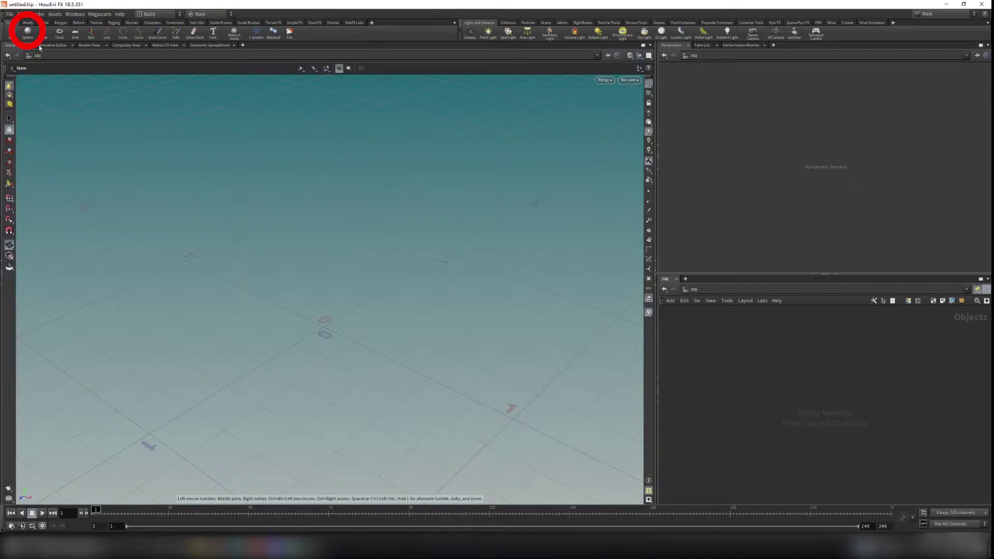
Place a sphere object, sphere_object1, in the scene with the Sphere shelf tool
click(28, 34)
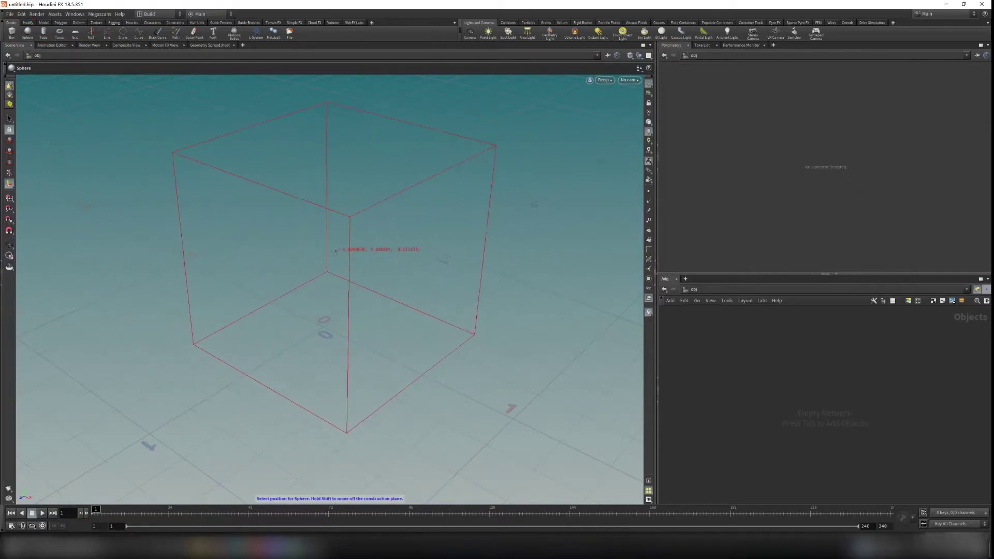
click(336, 250)
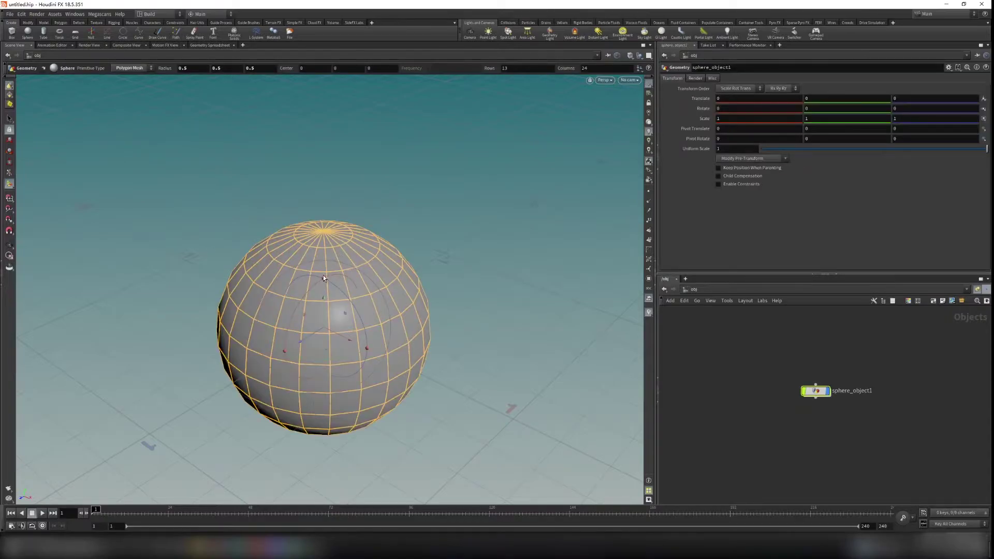
click(9, 245)
drag(230, 275, 429, 316)
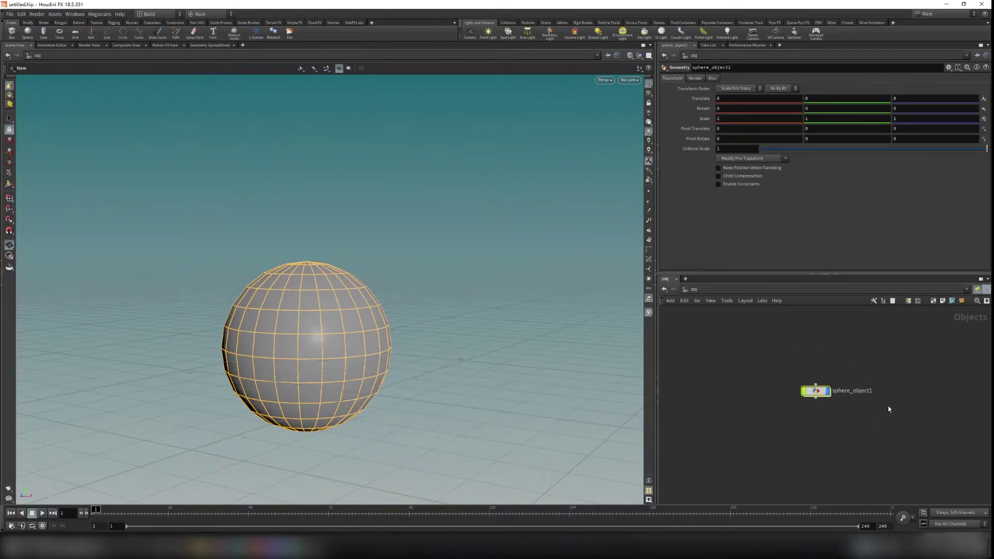
Dive into sphere_object1 to reveal its sphere1 geometry node
drag(890, 409, 741, 359)
mouse_move(820, 395)
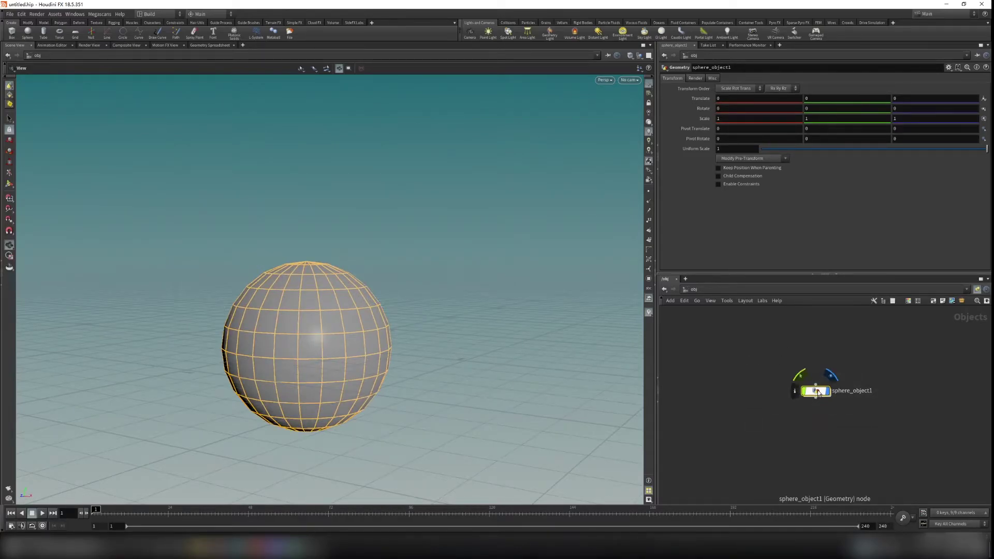
double_click(818, 393)
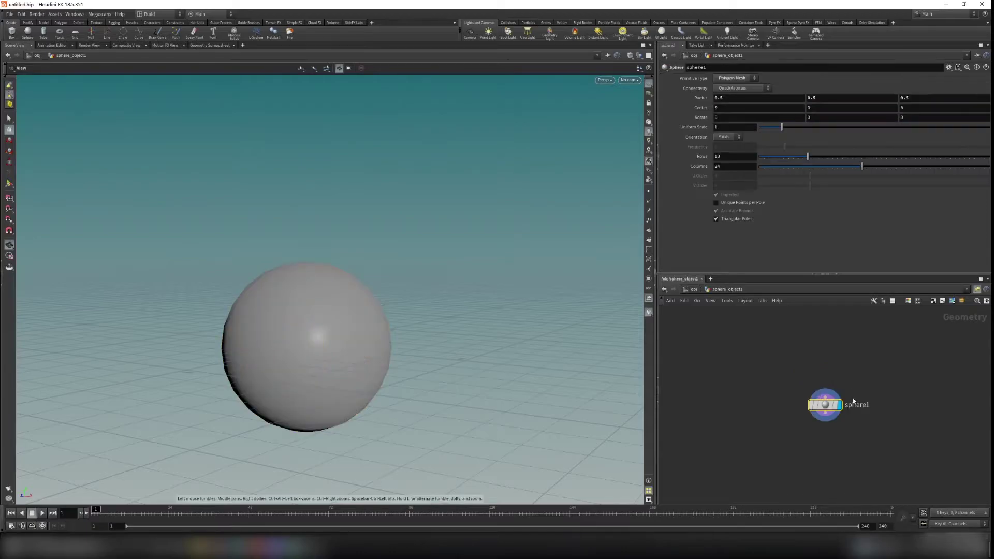
drag(721, 355, 909, 461)
click(742, 368)
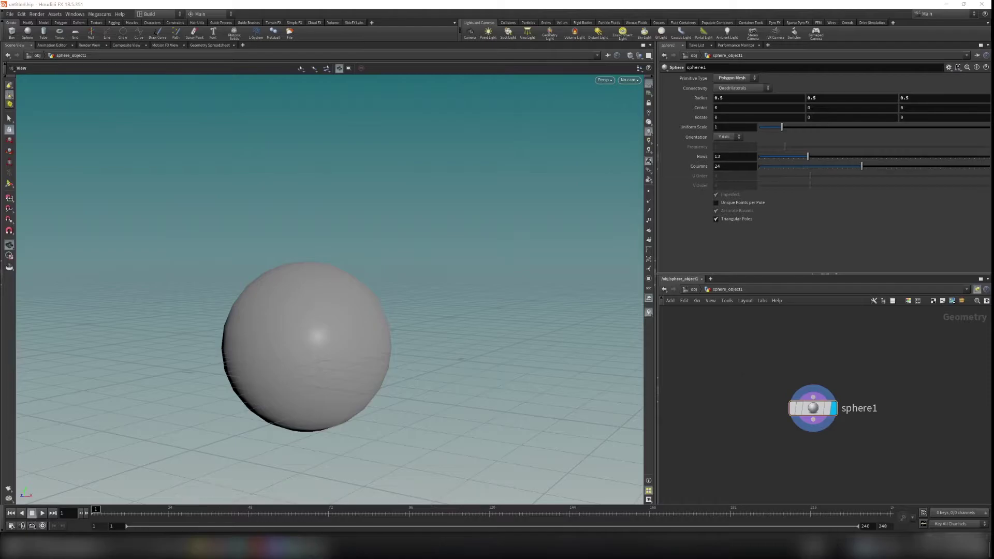
Return to the object-level network and clear the selection
click(694, 292)
click(694, 291)
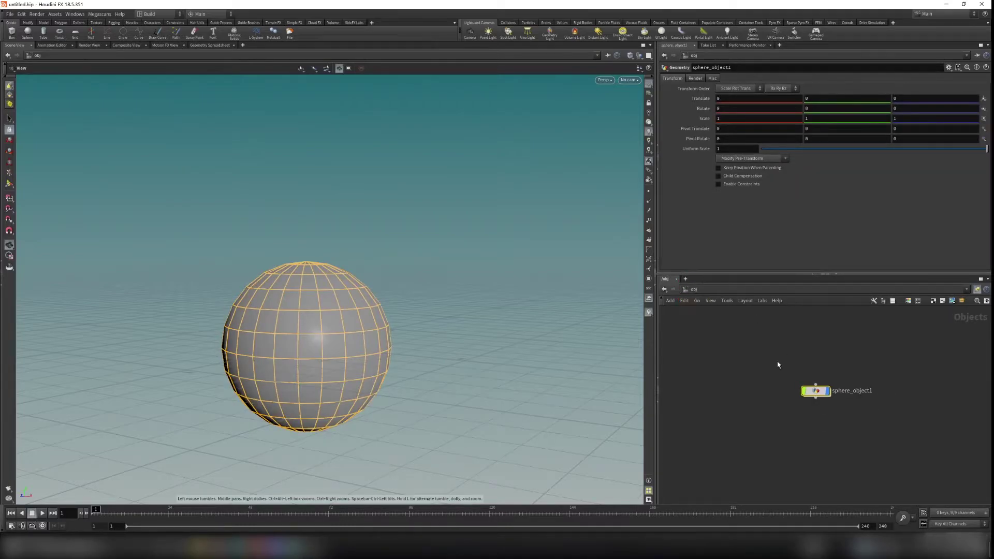
click(724, 367)
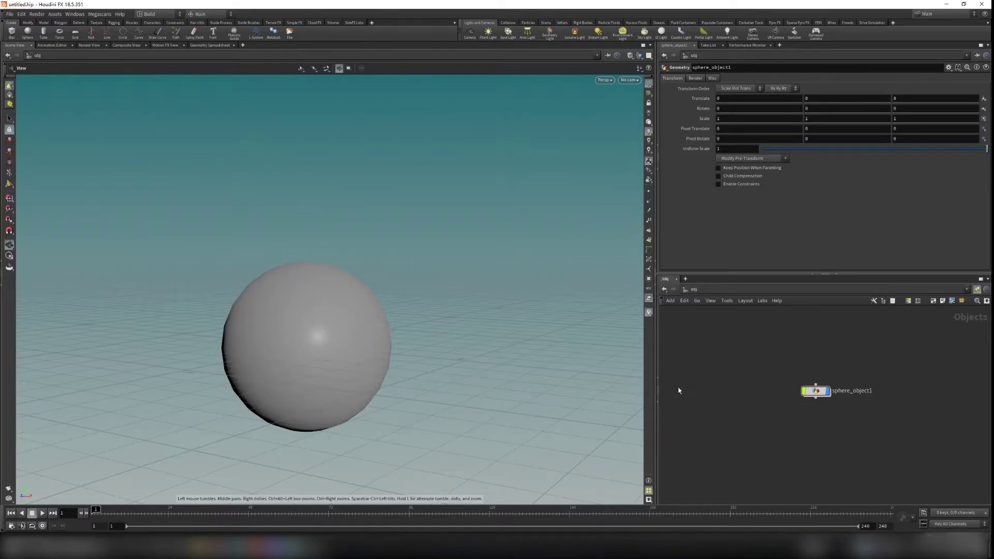
Add a new Sphere object, sphere1, and delete the old sphere_object1
key(Tab)
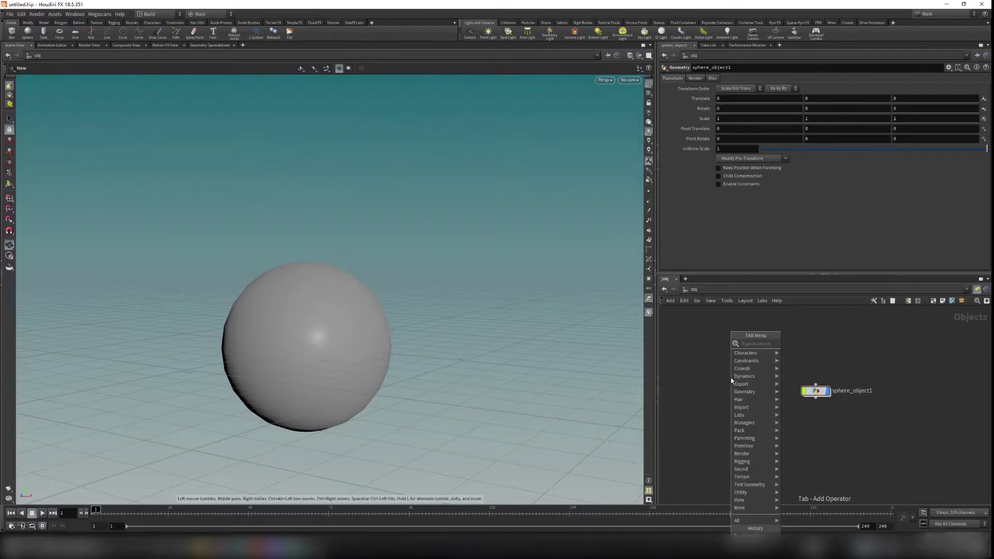
text(sphere)
key(Return)
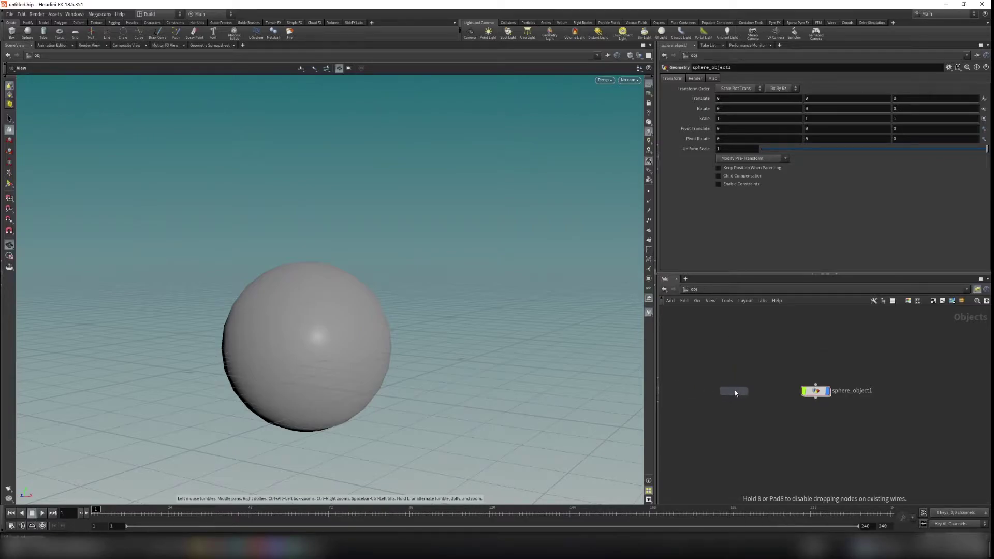
click(738, 387)
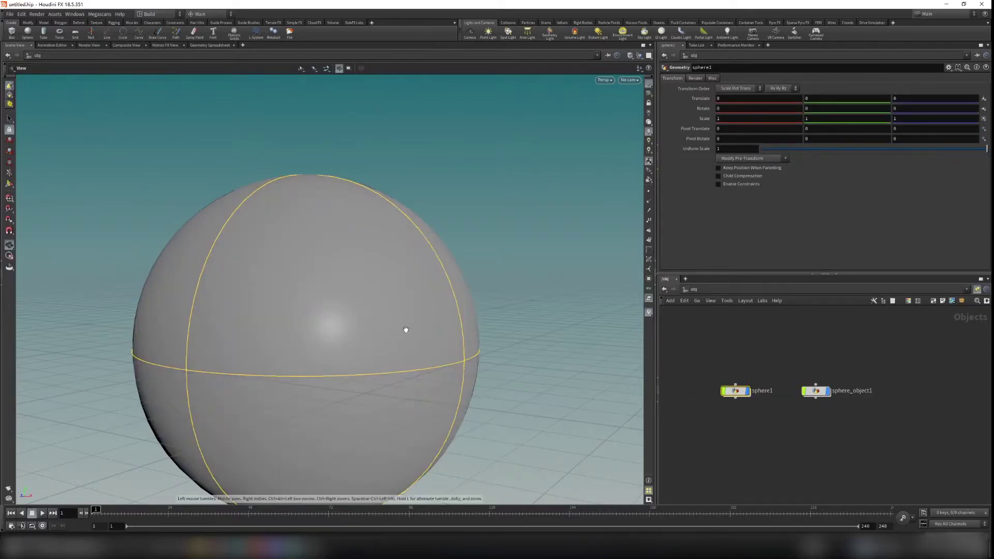
drag(783, 340, 947, 442)
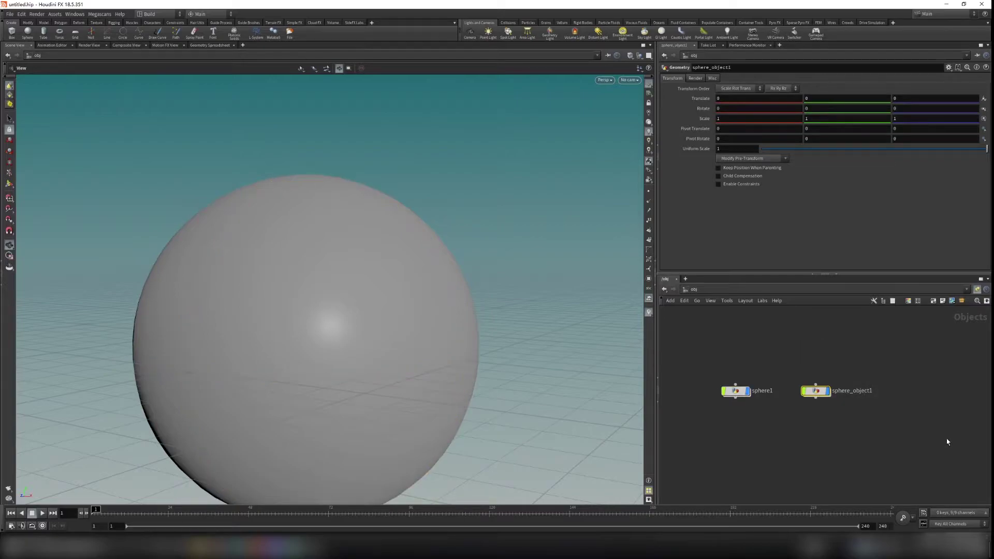
key(Delete)
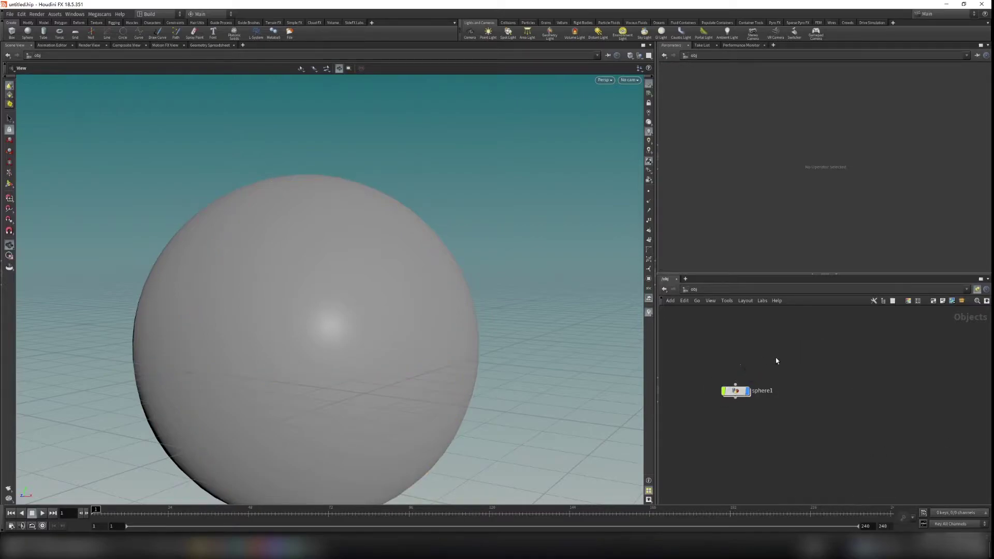
double_click(737, 392)
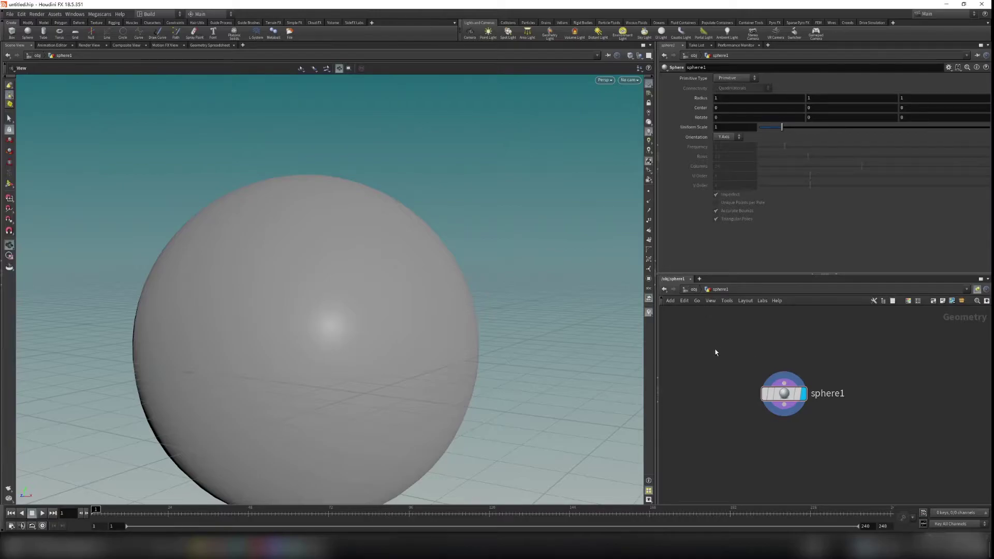
drag(715, 348, 908, 469)
click(687, 292)
click(686, 293)
click(692, 290)
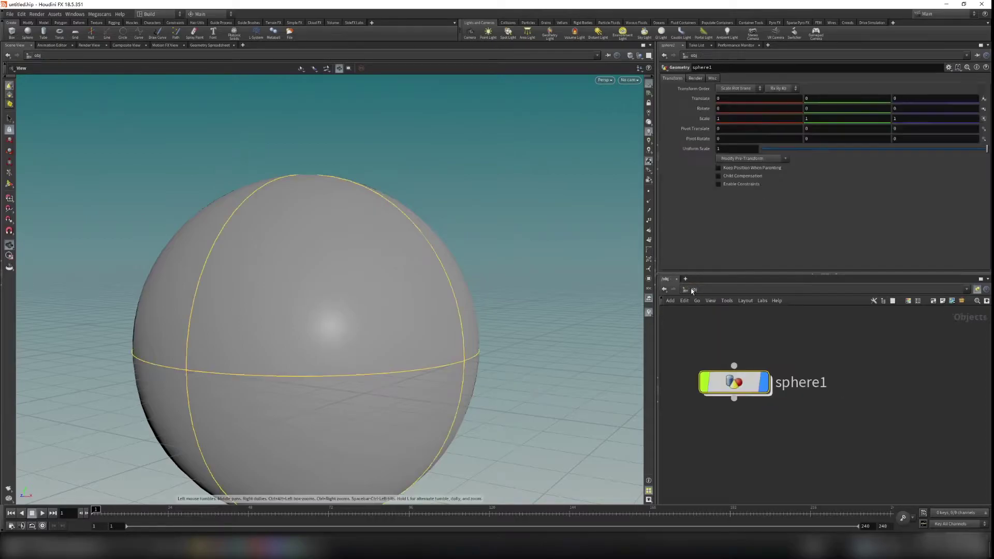
scroll(777, 362, down, 1)
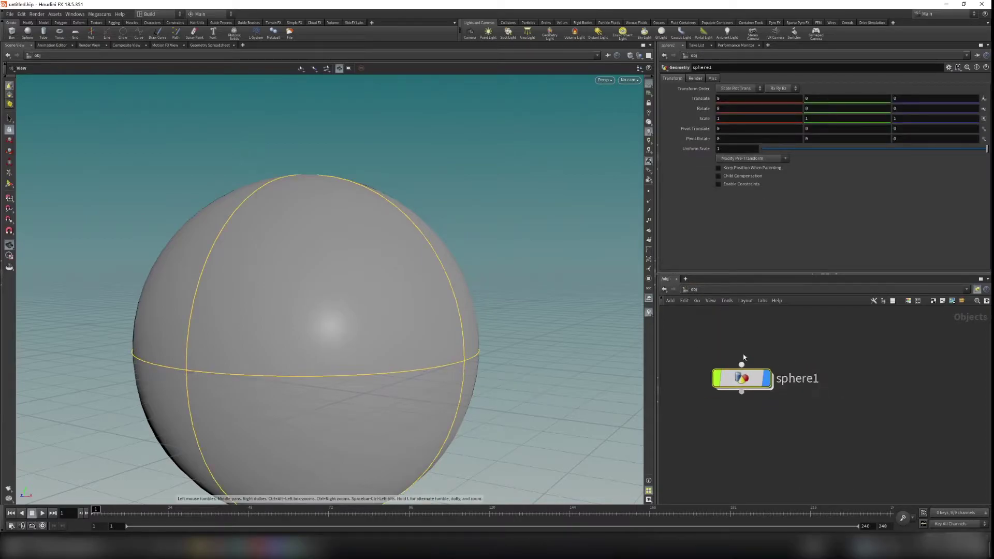
drag(694, 330, 879, 415)
drag(687, 329, 816, 419)
click(772, 328)
double_click(742, 379)
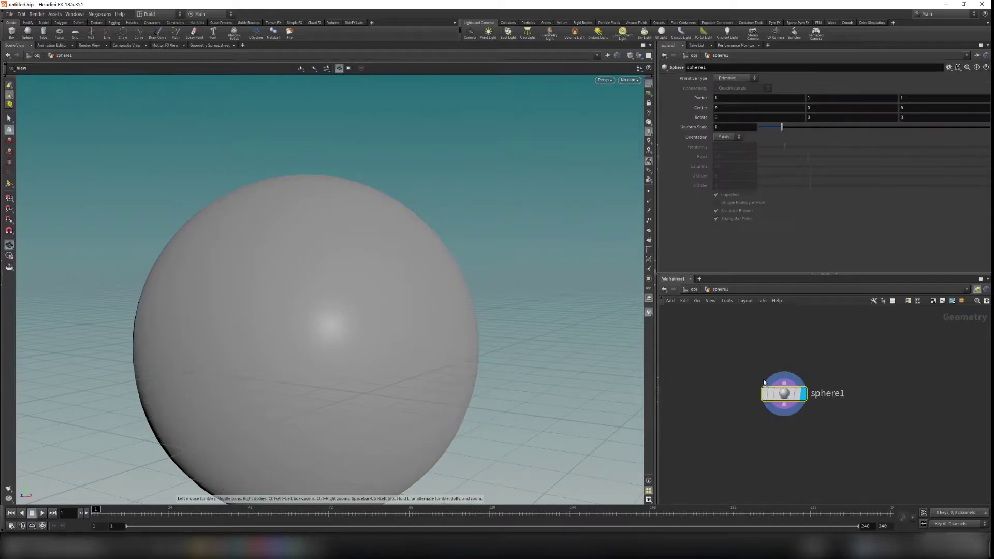
drag(704, 352, 912, 471)
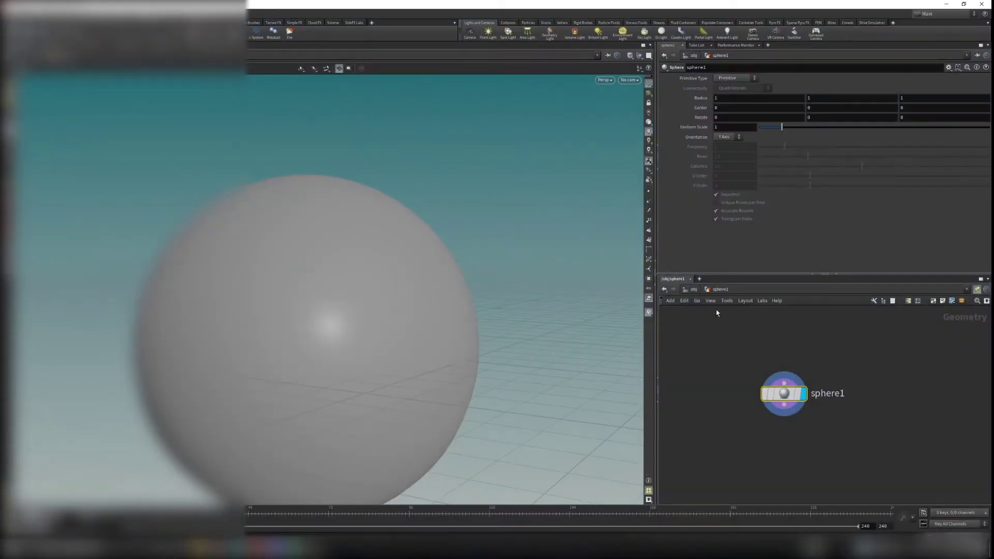
Rename the sphere1 object node to 'geo'
click(798, 381)
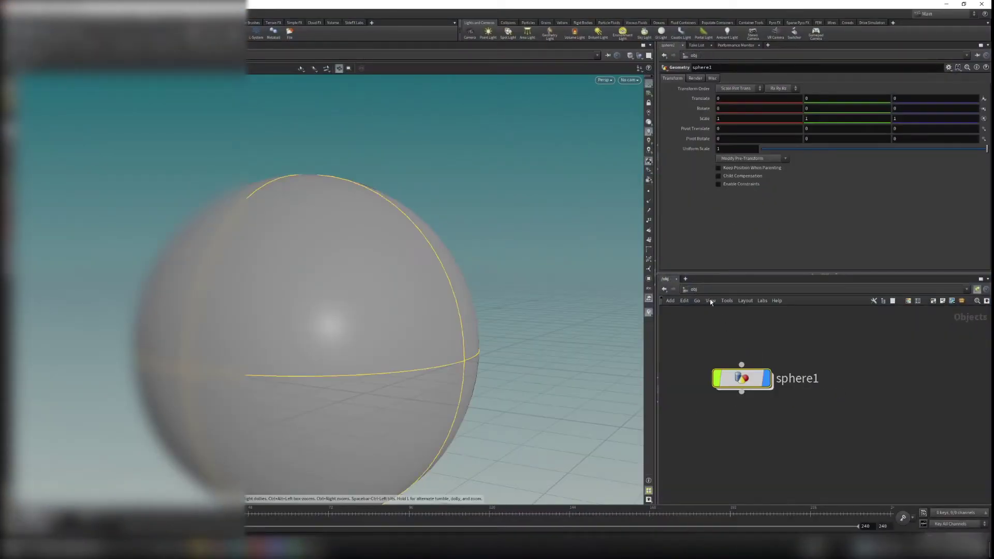
double_click(808, 380)
text(geo)
key(Return)
Browse the geo/dopnet folder in File Explorer, then dive into Houdini's geo node
click(946, 4)
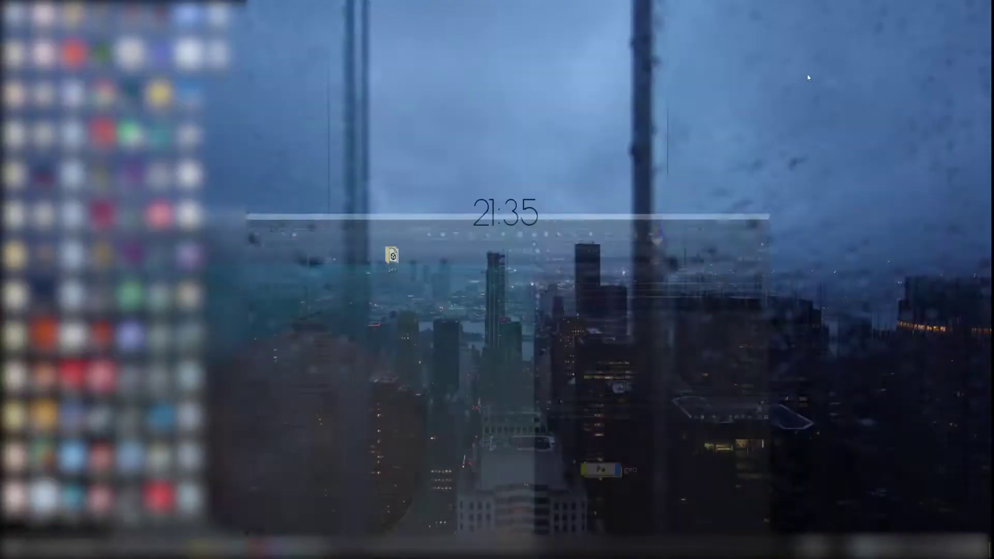
drag(370, 218, 466, 267)
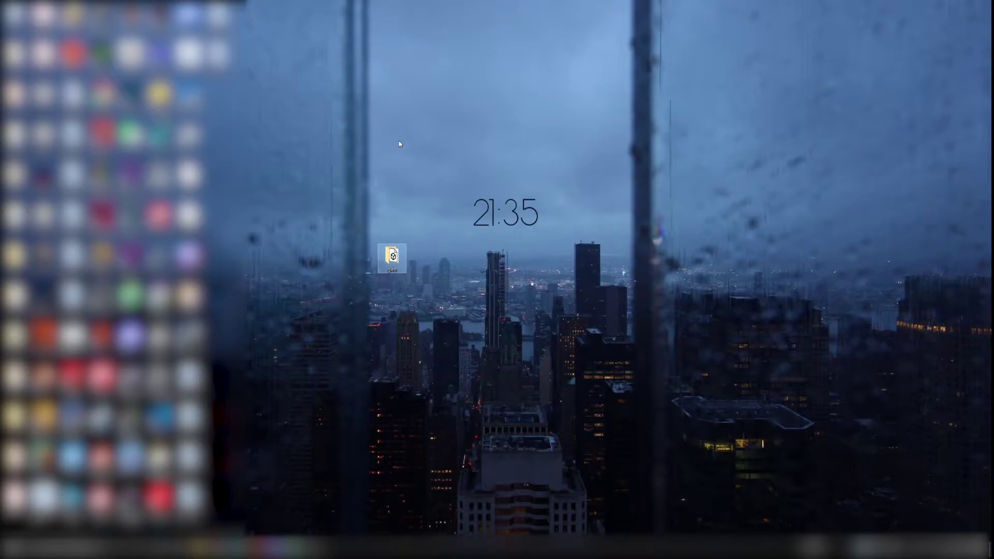
key(alt+Tab)
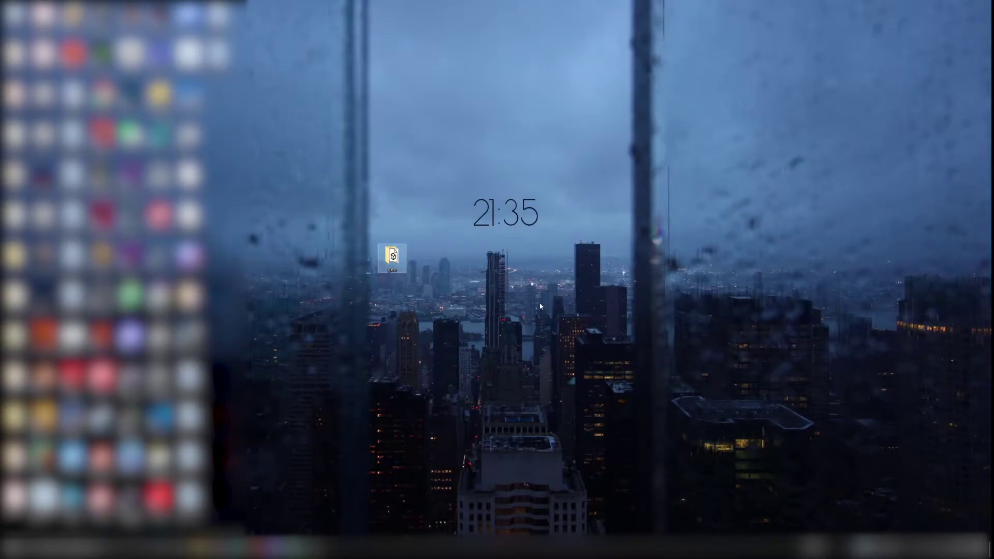
double_click(392, 257)
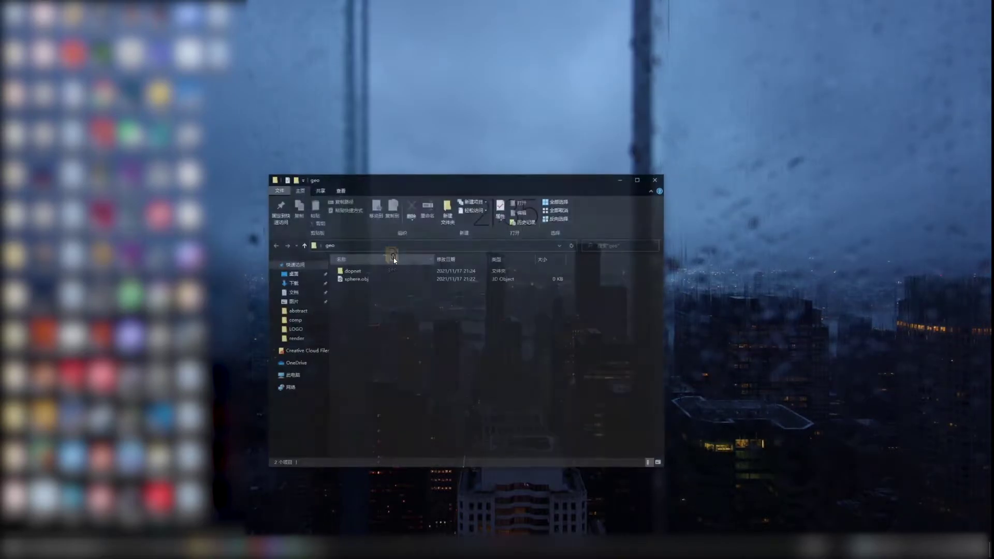
click(354, 279)
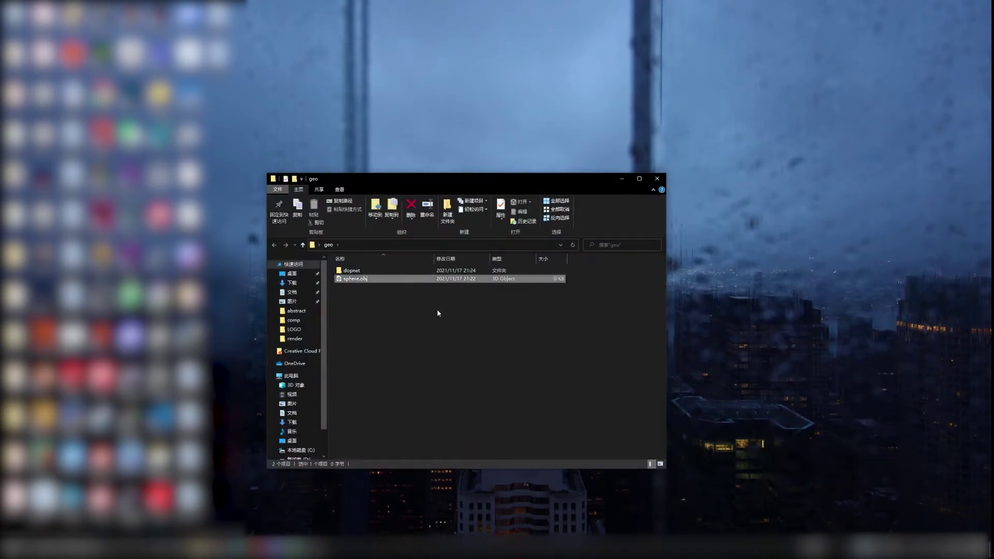
drag(585, 306, 405, 279)
click(418, 339)
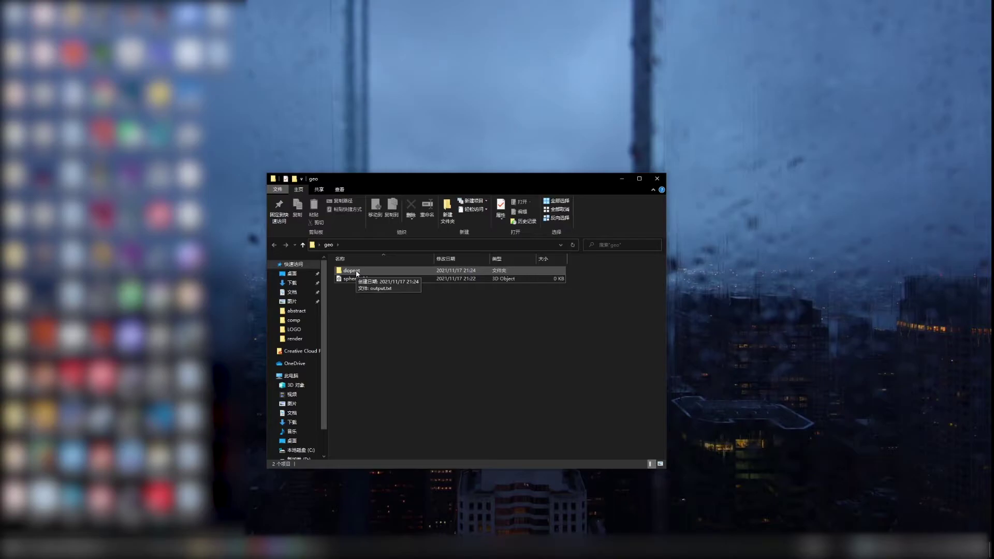
double_click(357, 271)
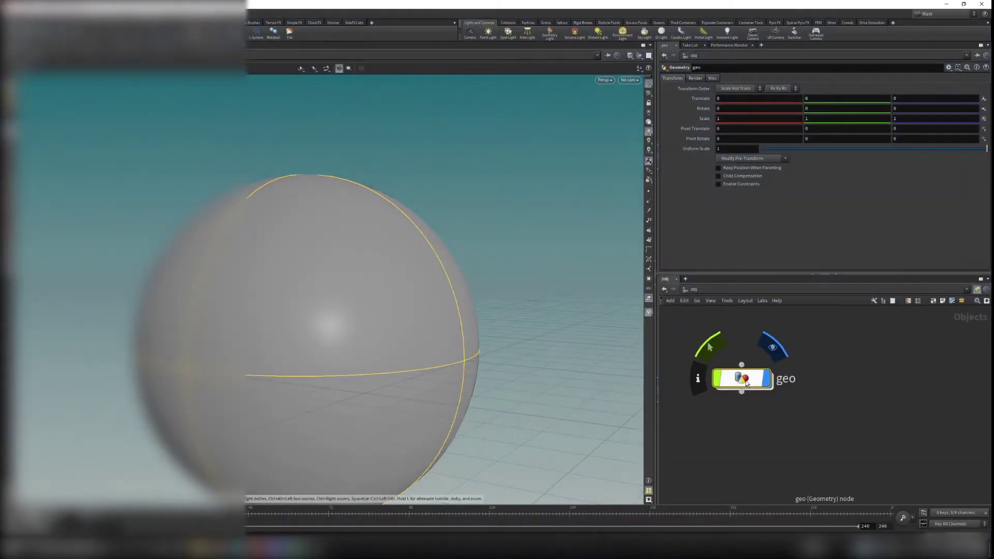
double_click(746, 381)
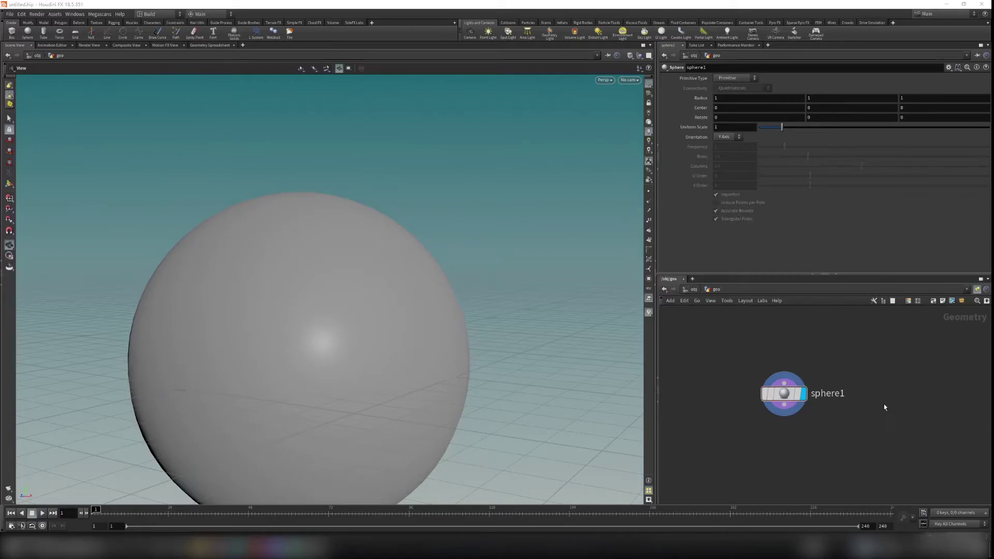
Add a Box node, box1, beside sphere1 and reselect sphere1
key(Tab)
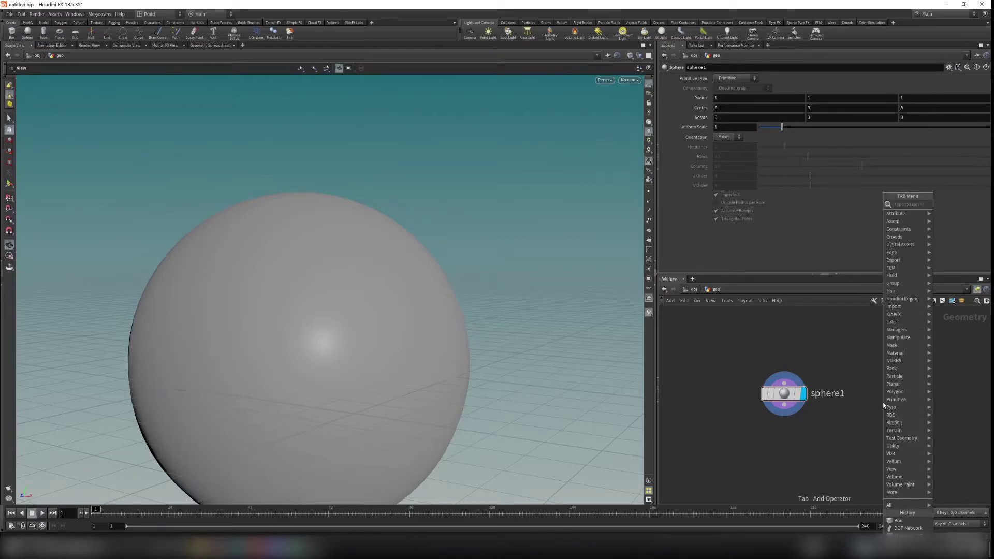
text(box)
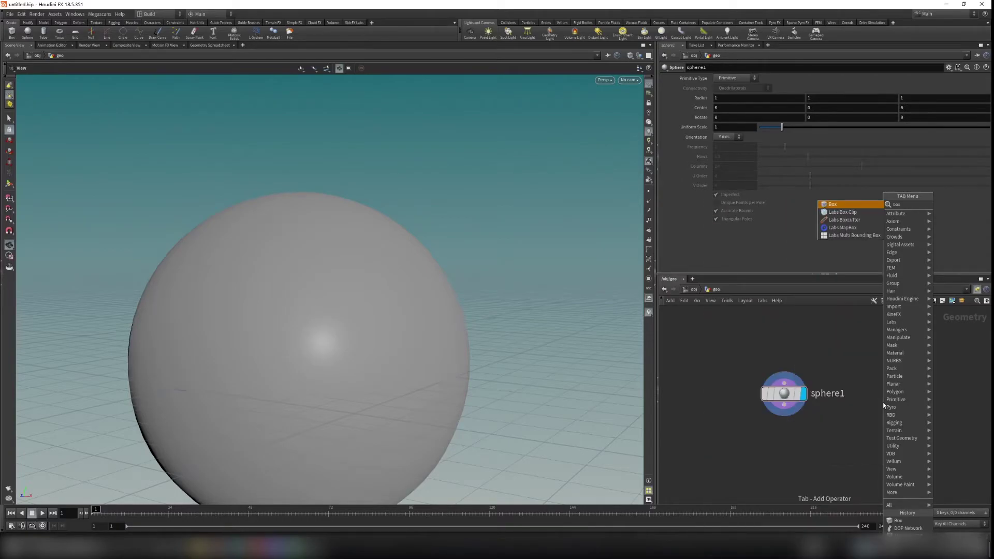
key(Return)
click(883, 402)
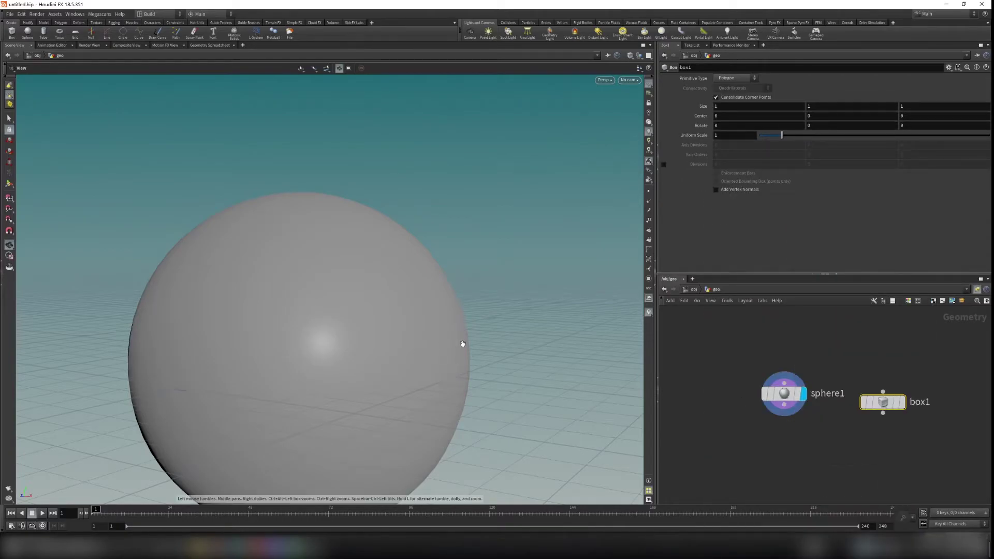
scroll(463, 344, down, 5)
drag(464, 344, 452, 385)
mouse_move(759, 382)
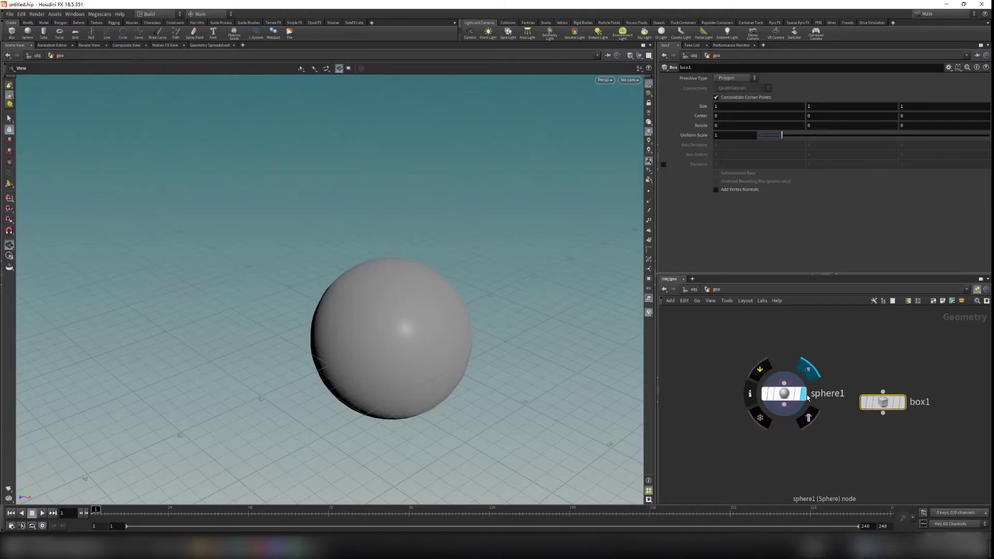
drag(727, 344, 833, 423)
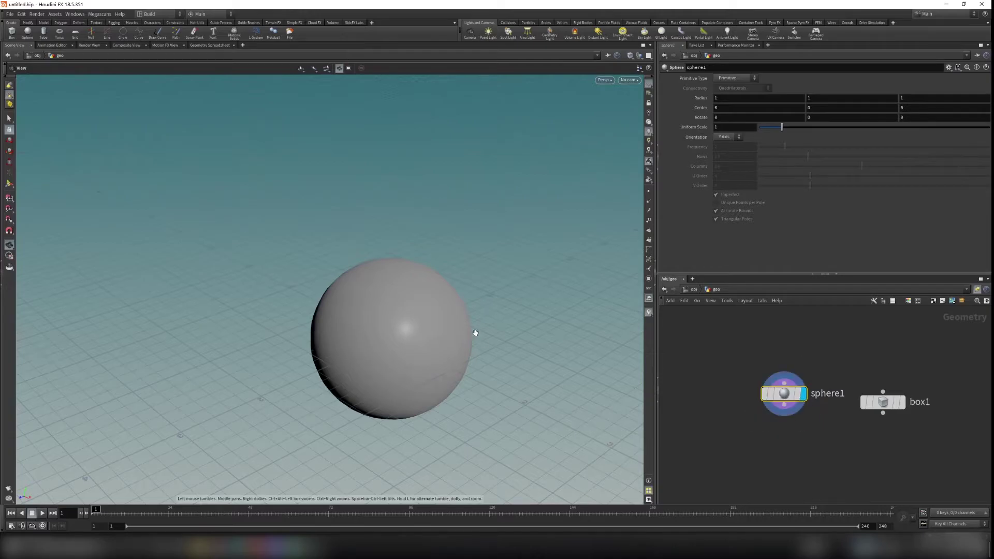
Set box1's display flag so the viewport shows the cube instead of the sphere
mouse_move(886, 401)
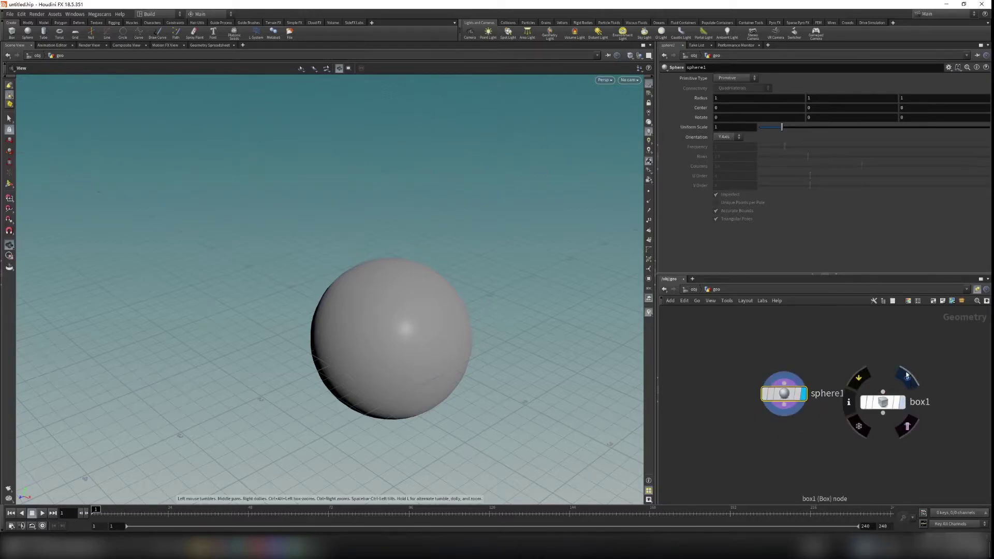
click(908, 382)
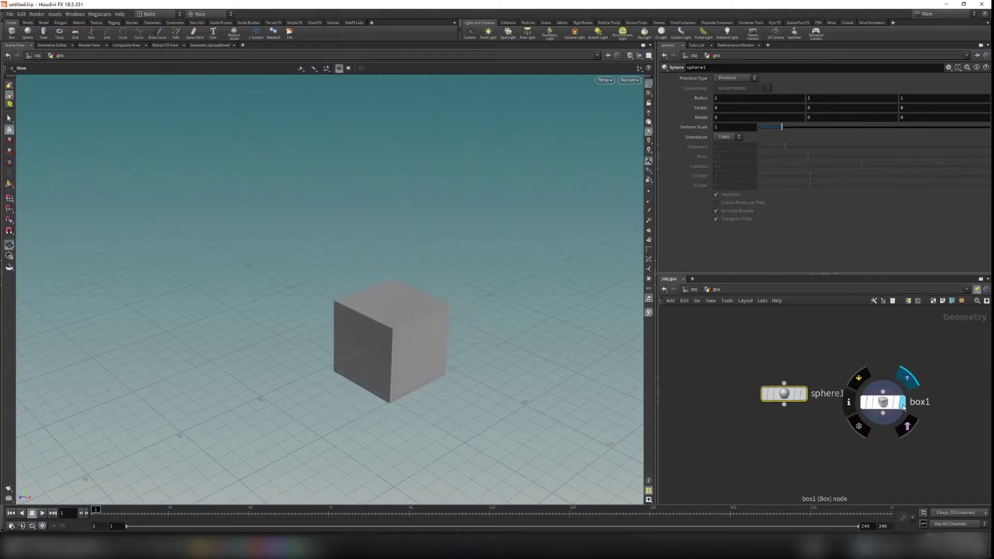
scroll(426, 327, up, 2)
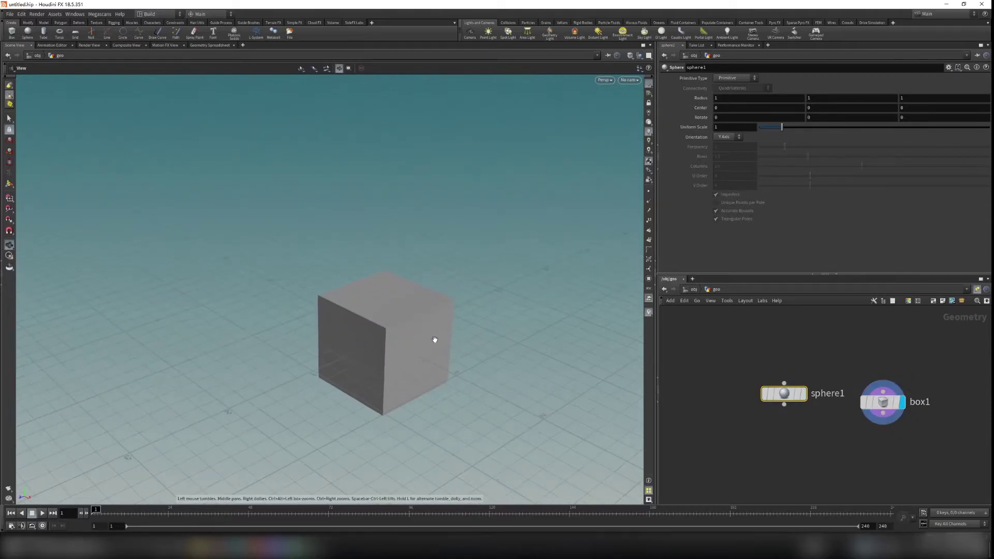
scroll(435, 340, up, 2)
Turn on template flags for box1 and sphere1, showing the sphere as a wireframe guide
mouse_move(901, 406)
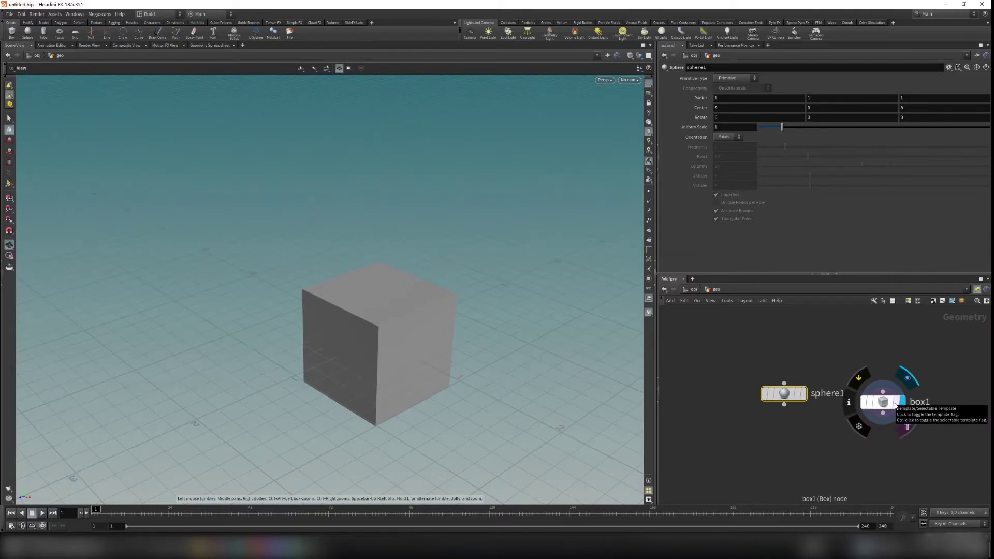
click(907, 423)
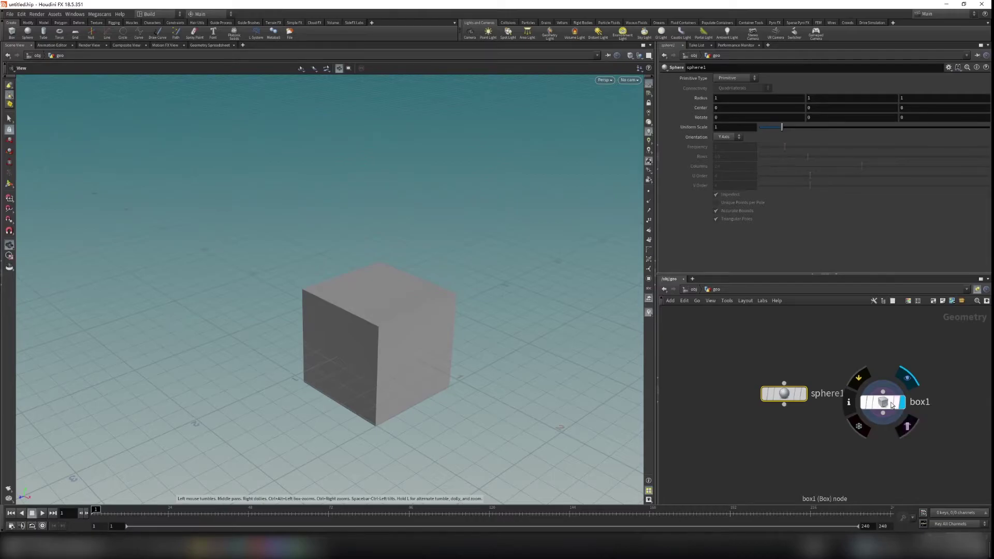
mouse_move(800, 395)
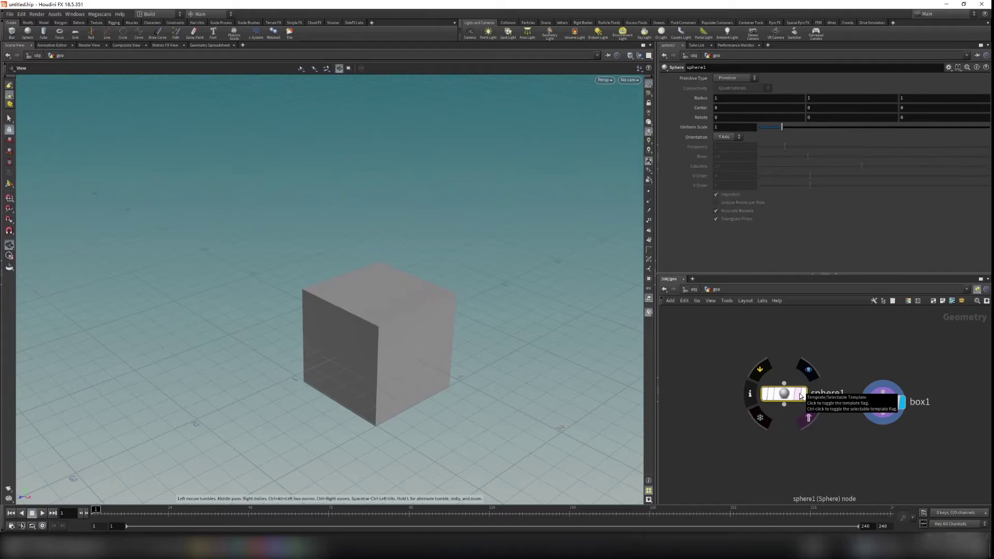
click(800, 396)
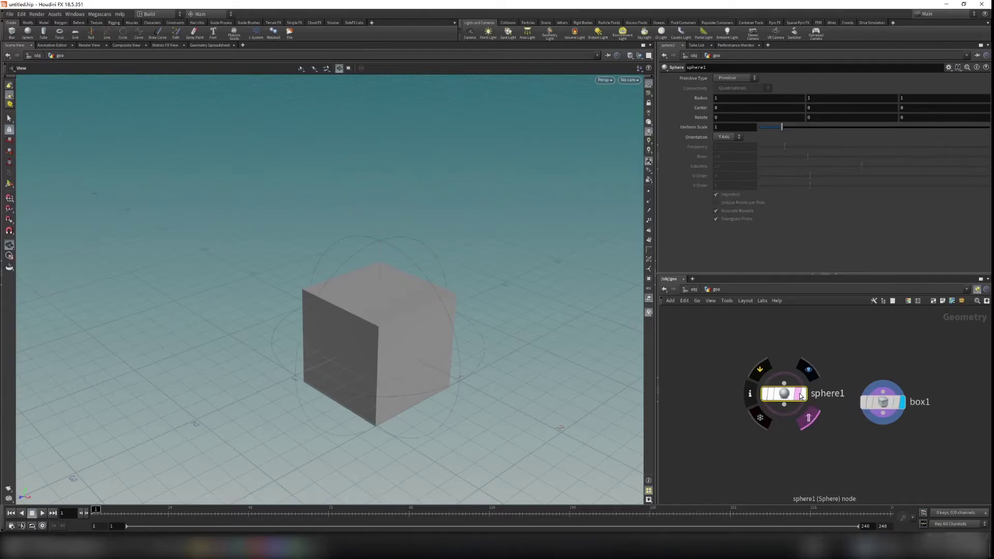
drag(483, 349, 386, 290)
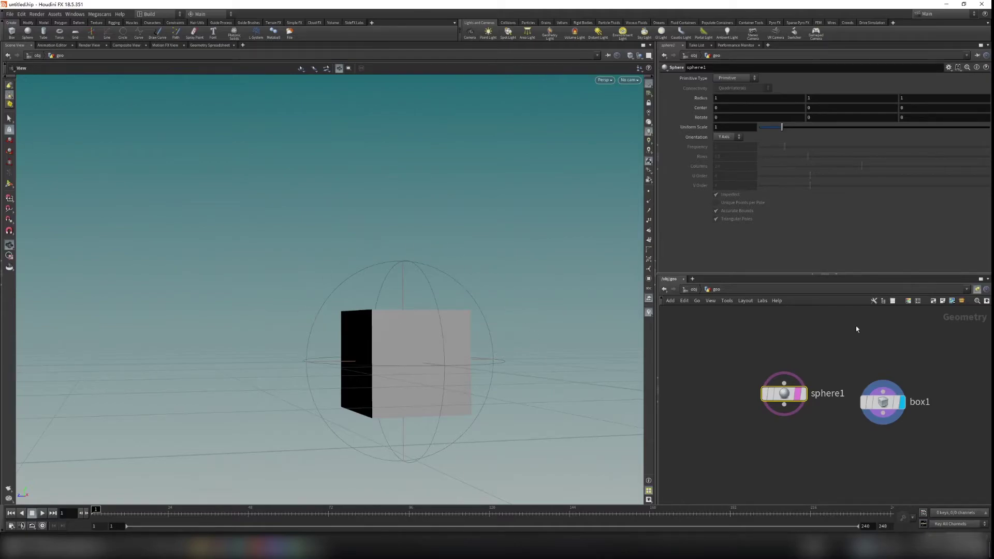
mouse_move(796, 398)
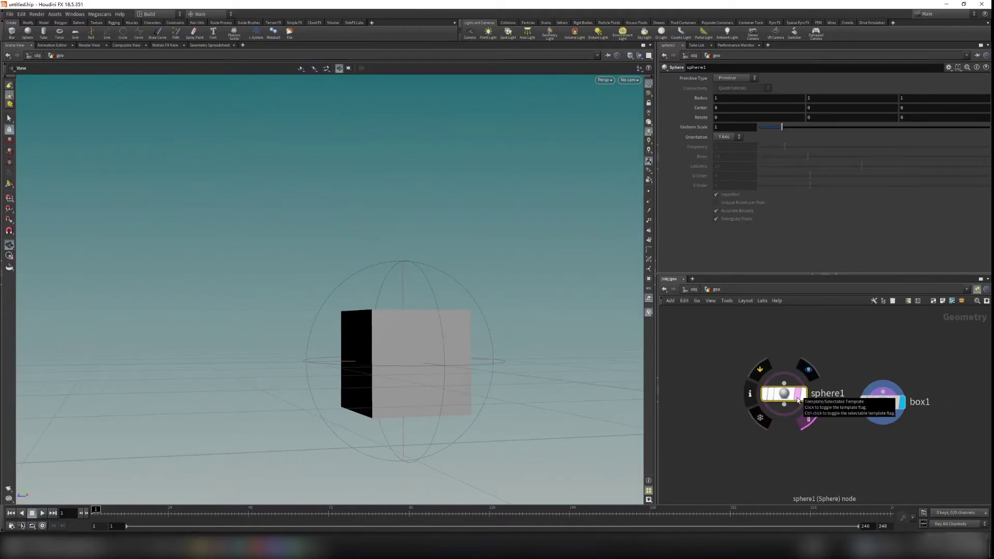
middle_drag(820, 468, 818, 430)
Clear sphere1's template flag and add a Merge node, merge1, below sphere1 and box1
click(795, 377)
key(Tab)
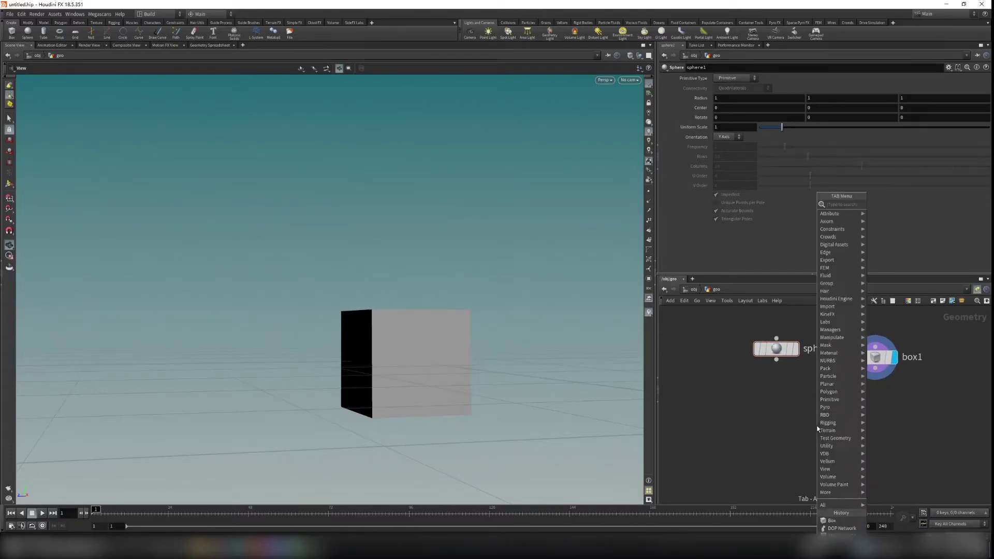
text(merge)
key(Return)
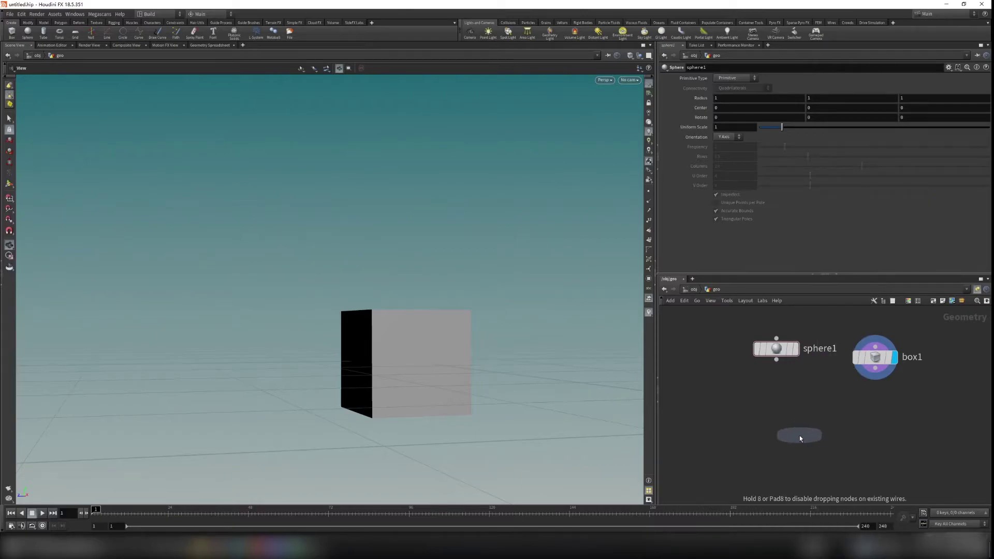
click(800, 436)
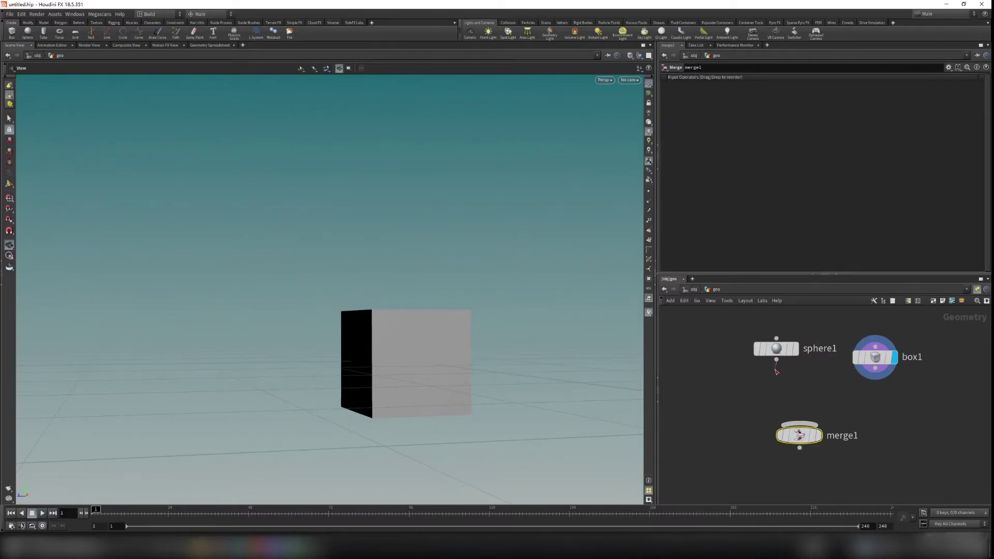
Wire sphere1 and box1 into merge1 and make merge1 the displayed node
drag(776, 359, 827, 456)
drag(875, 368, 829, 444)
middle_drag(855, 444, 860, 414)
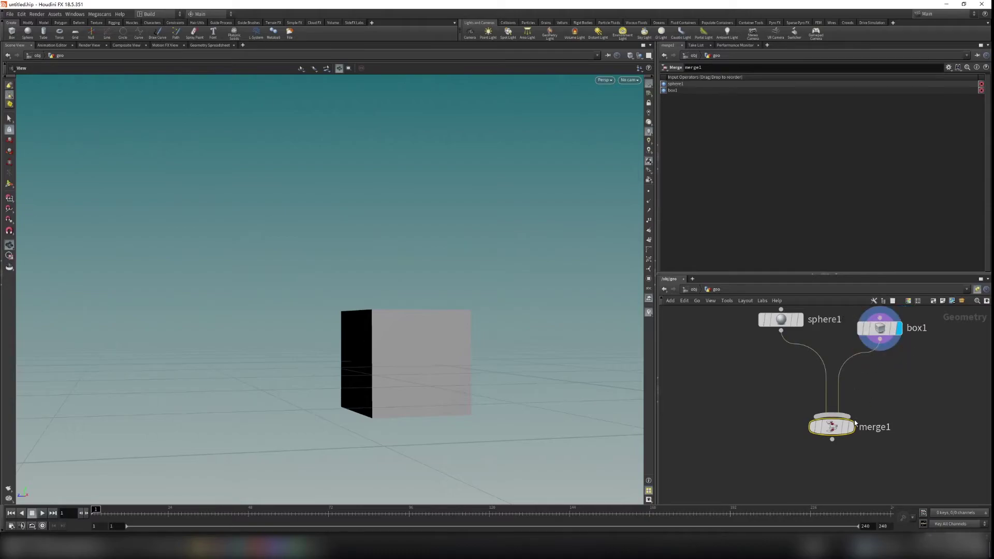
mouse_move(854, 426)
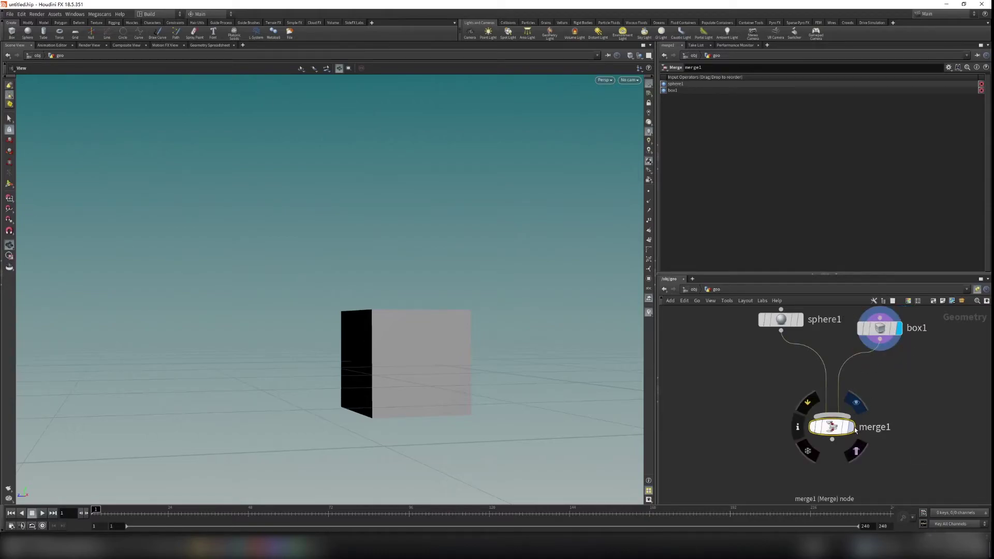
click(853, 427)
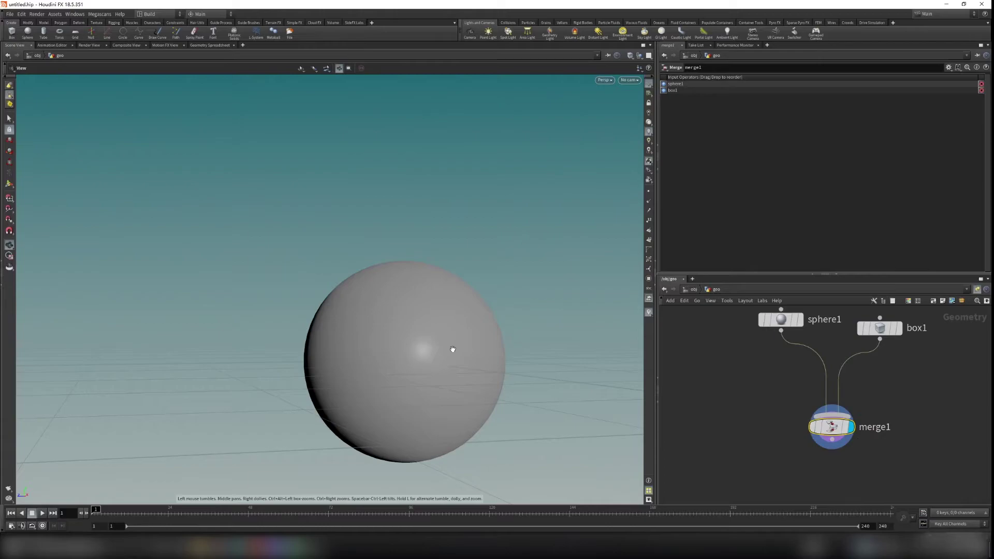
scroll(452, 349, down, 3)
drag(452, 349, 430, 352)
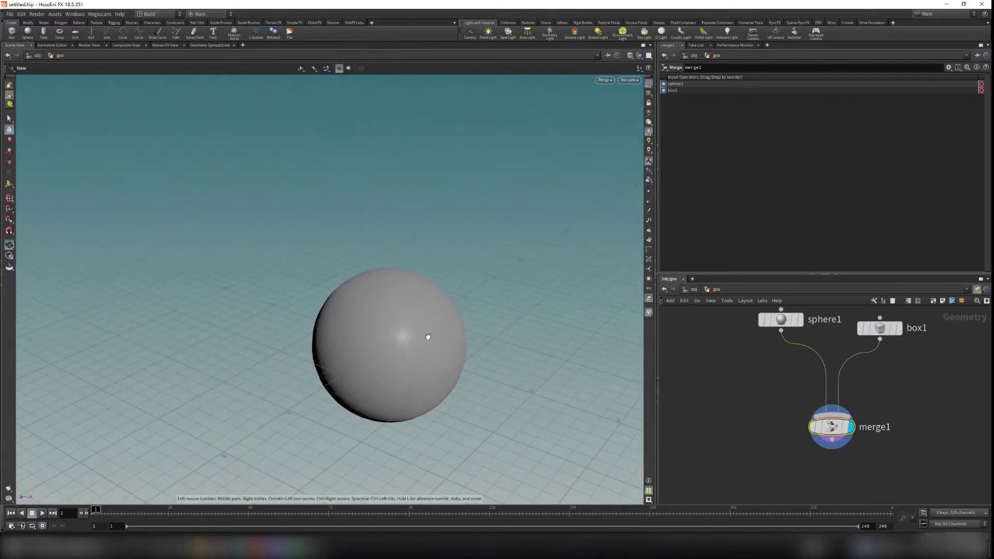
drag(462, 348, 435, 373)
middle_drag(849, 468, 786, 499)
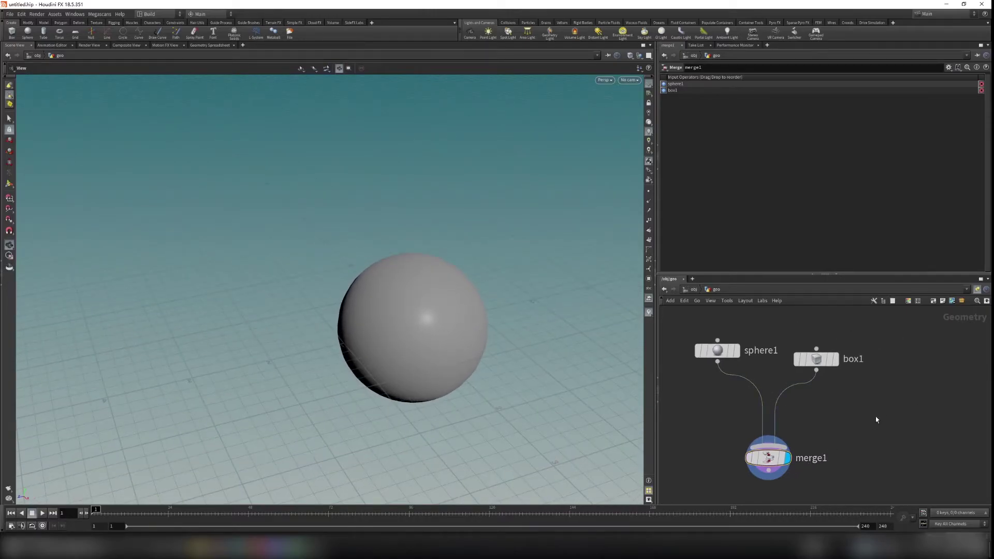
Insert a Transform node, transform1, between box1 and merge1
key(Tab)
text(trans)
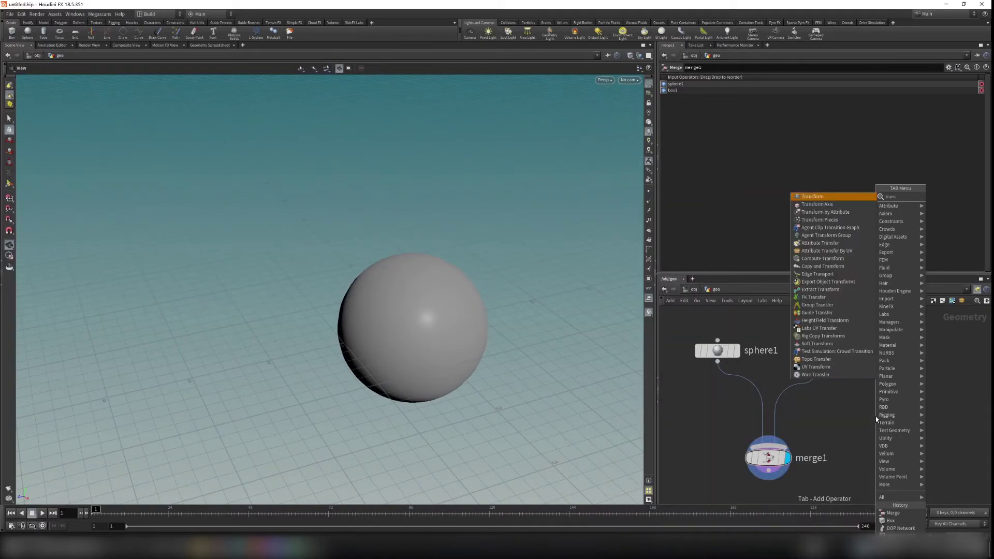
key(Return)
click(875, 416)
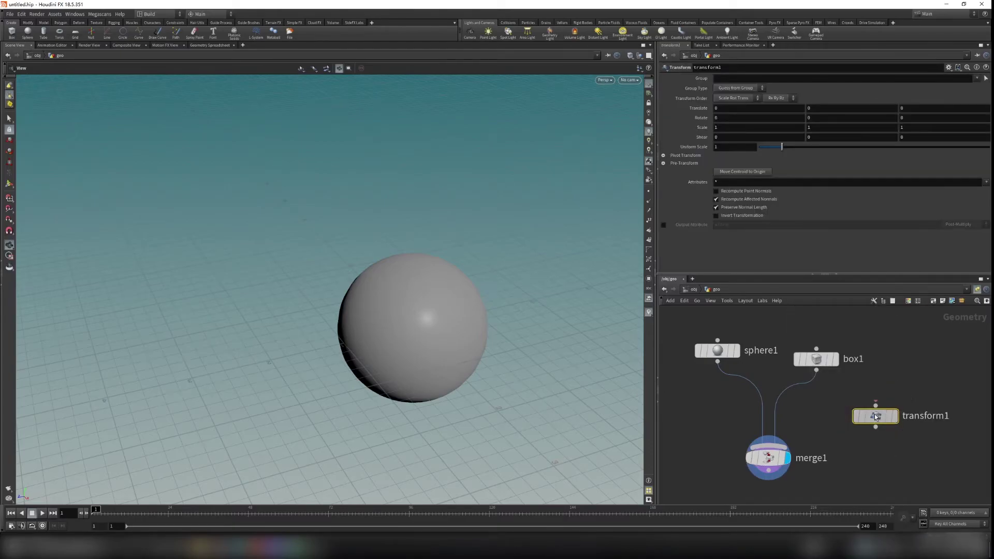
drag(875, 418, 822, 409)
drag(561, 344, 249, 379)
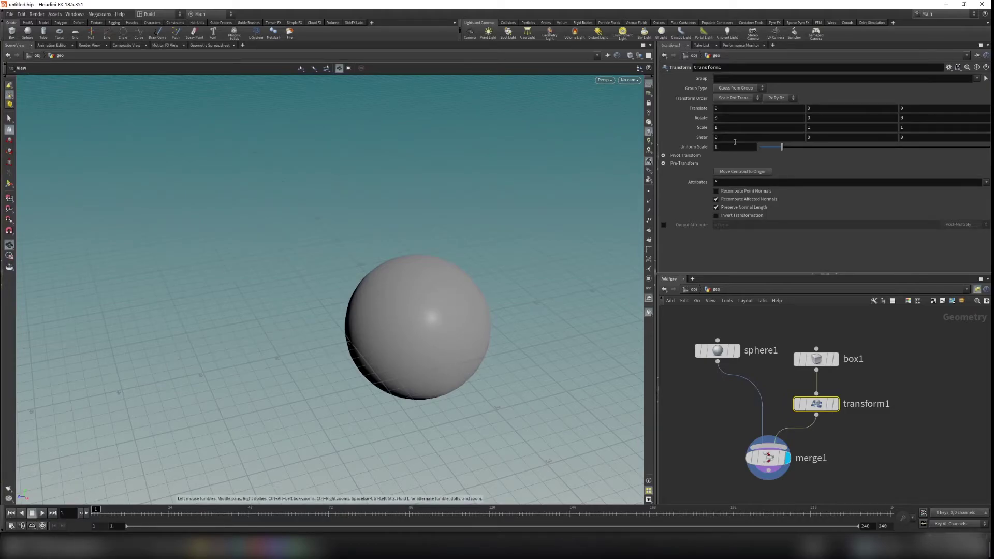
Set transform1's Translate Z to 2 so the cube sits beside the sphere
middle_click(907, 108)
middle_drag(910, 109, 910, 108)
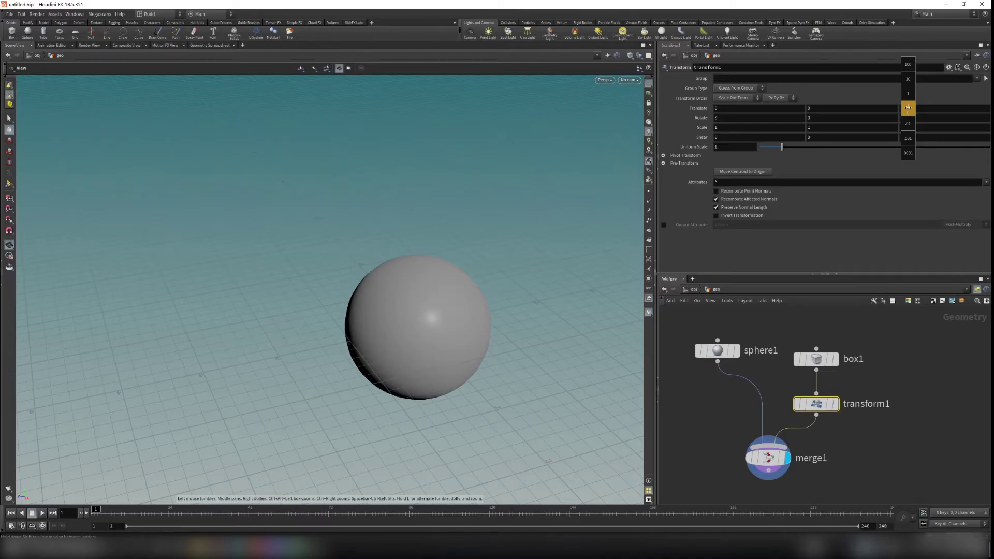
middle_drag(908, 107, 925, 97)
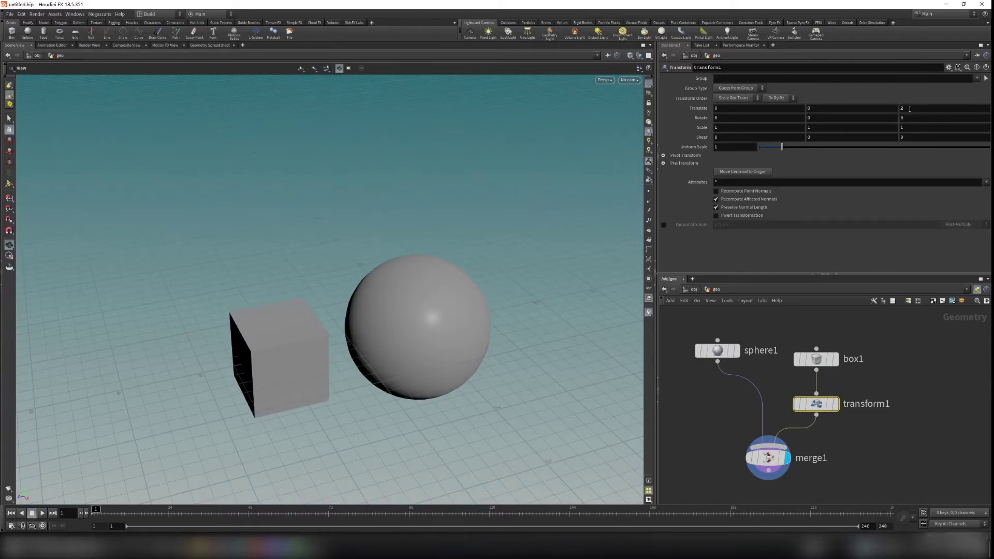
drag(389, 382, 411, 329)
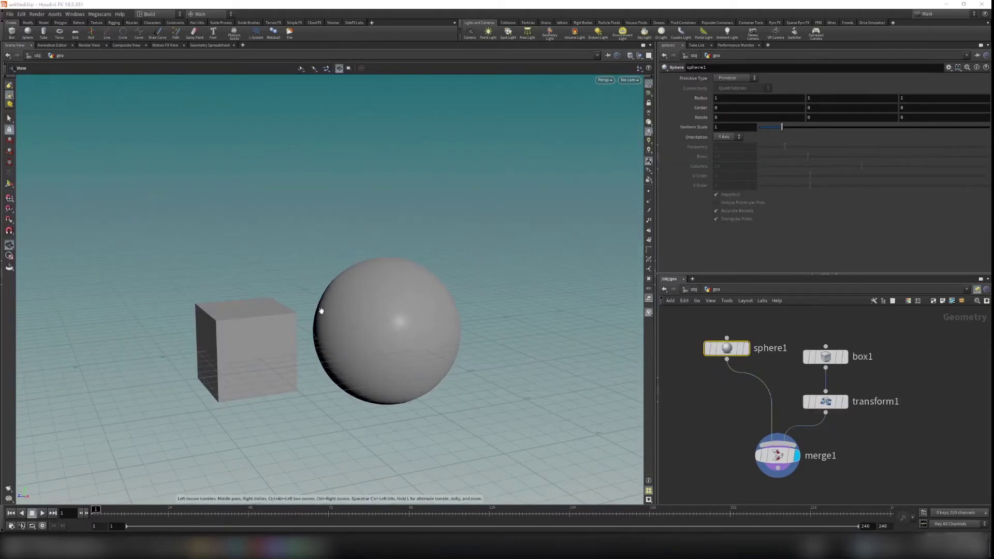
Switch the viewport to wireframe with W and orbit around the offset box and sphere
scroll(321, 310, up, 1)
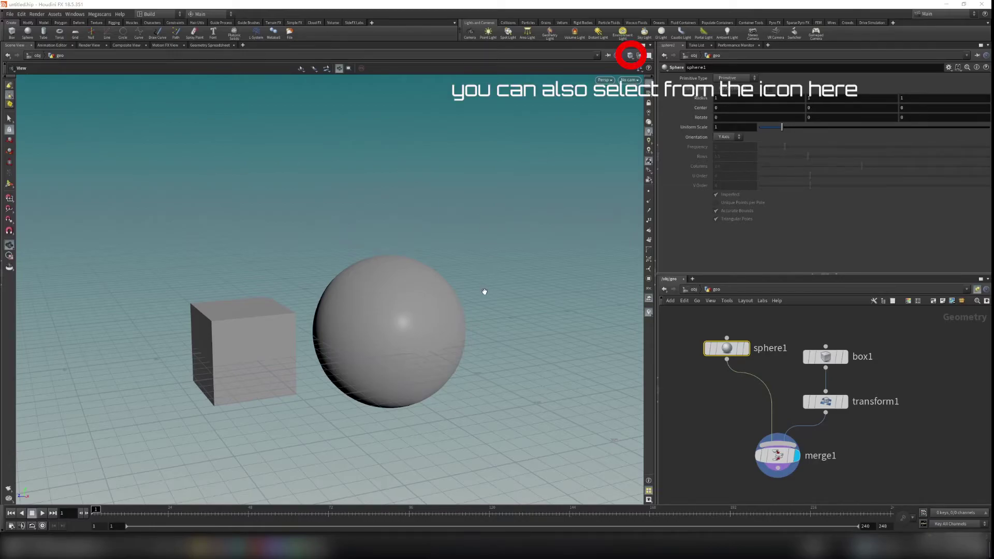
key(w)
drag(253, 309, 231, 319)
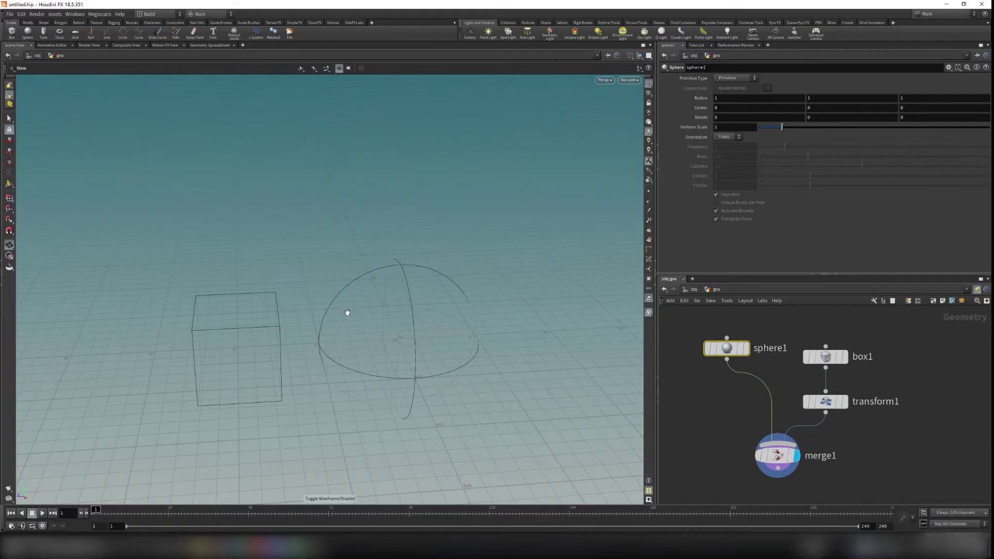
drag(346, 311, 398, 332)
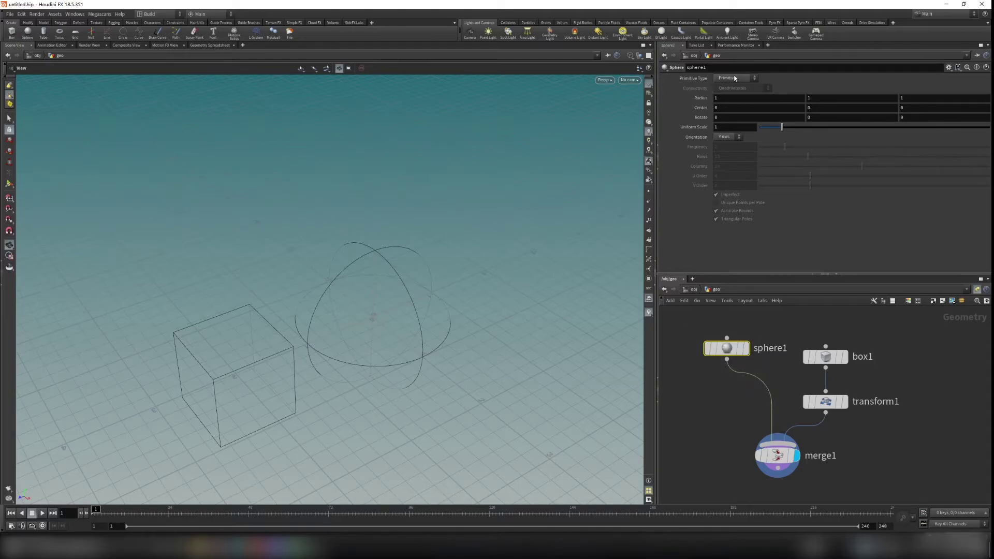
Set sphere1's Primitive Type to Polygon
click(721, 79)
click(725, 93)
scroll(399, 274, up, 5)
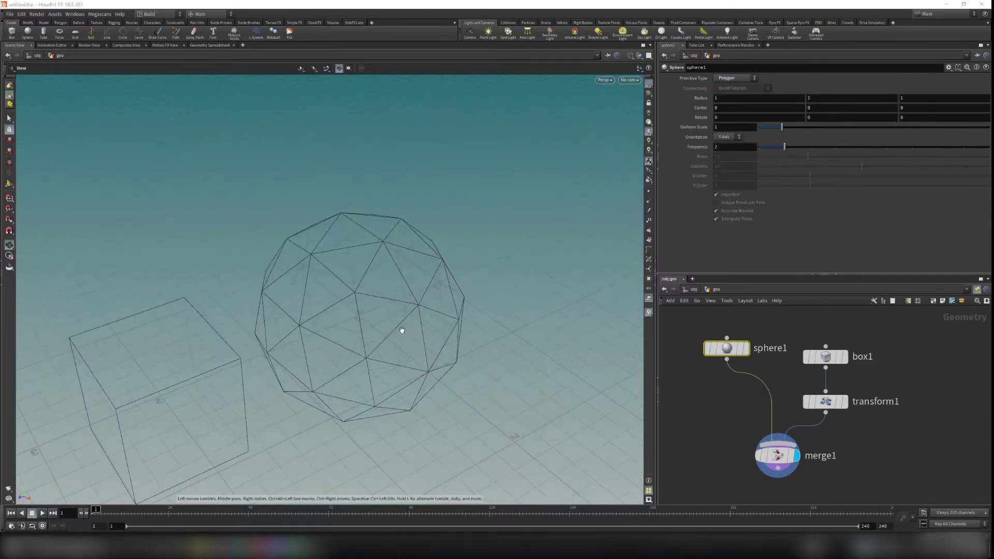
drag(384, 367, 366, 289)
scroll(479, 334, down, 3)
drag(480, 333, 552, 326)
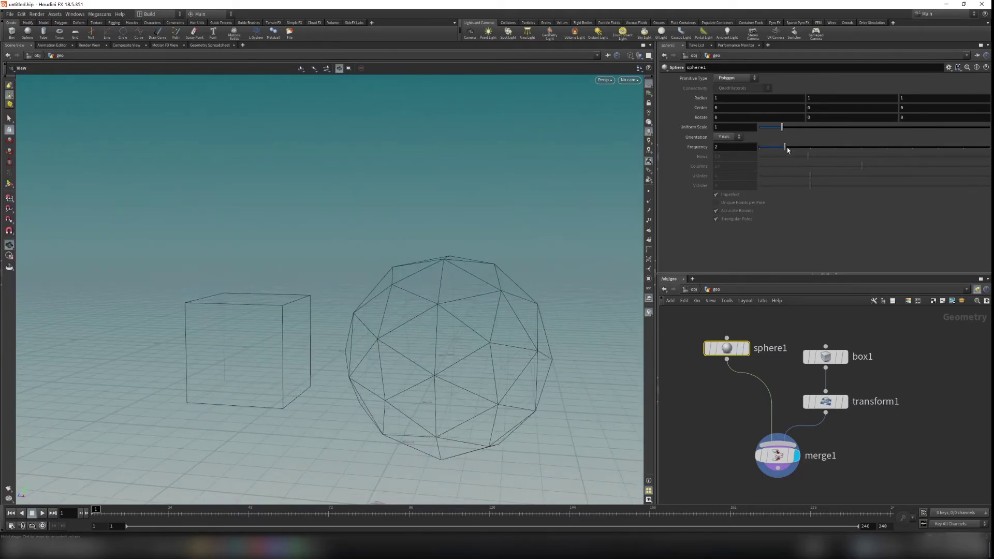
Raise sphere1's Frequency to 10 and return the viewport to shaded display
drag(787, 147, 989, 149)
scroll(466, 357, down, 2)
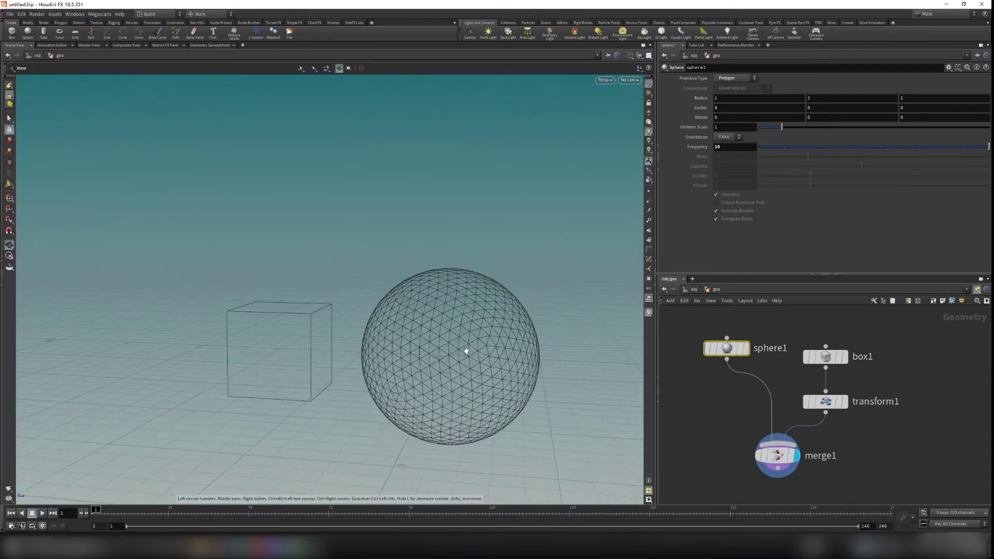
drag(462, 349, 508, 356)
mouse_move(406, 295)
mouse_down()
mouse_move(426, 278)
mouse_move(448, 306)
mouse_up()
key(w)
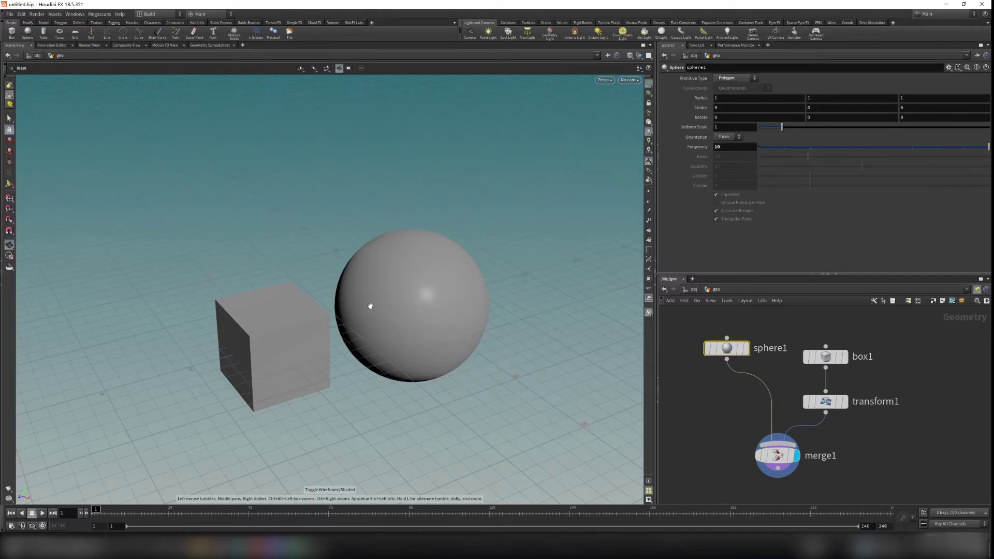
scroll(430, 315, up, 3)
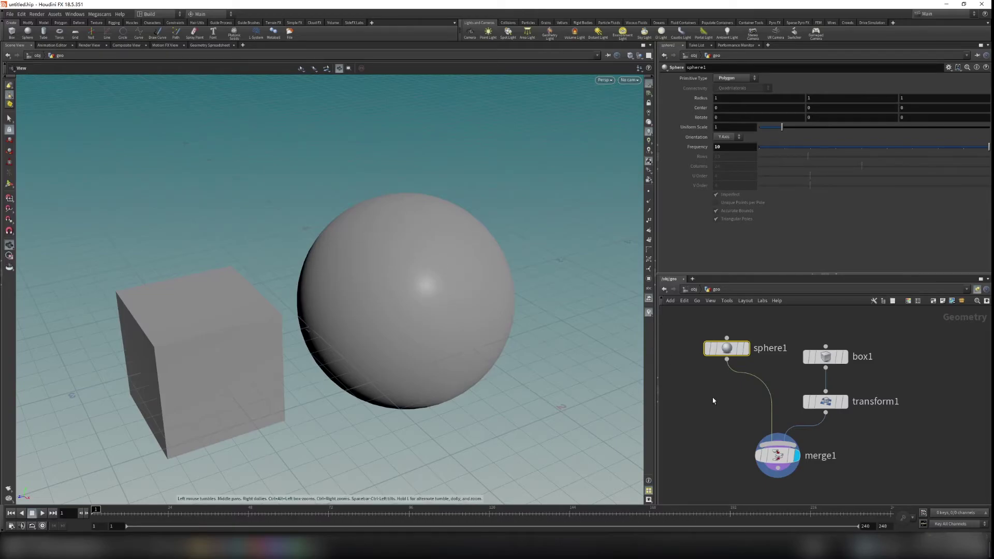
Add a Mountain node and insert it on the wire between sphere1 and merge1
key(Tab)
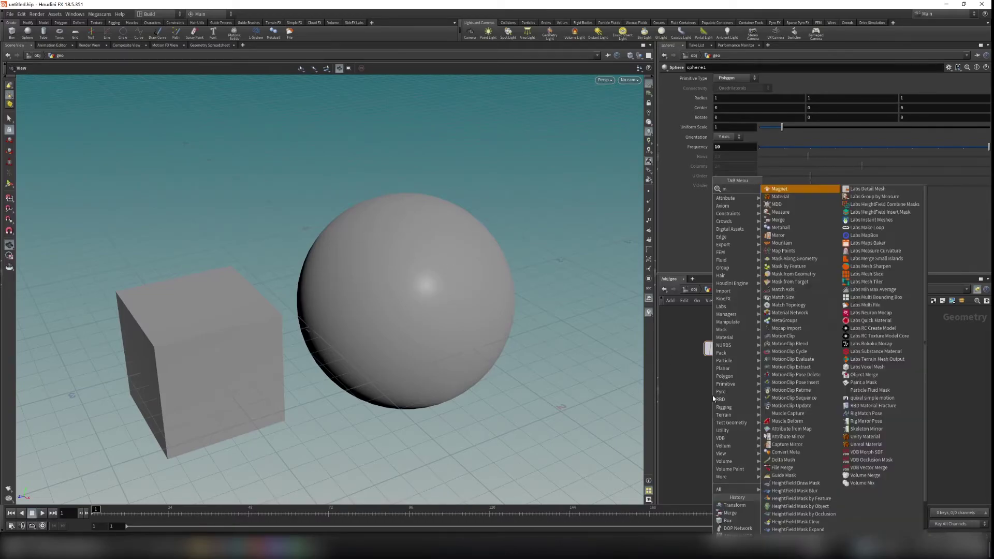
text(ountain)
key(Return)
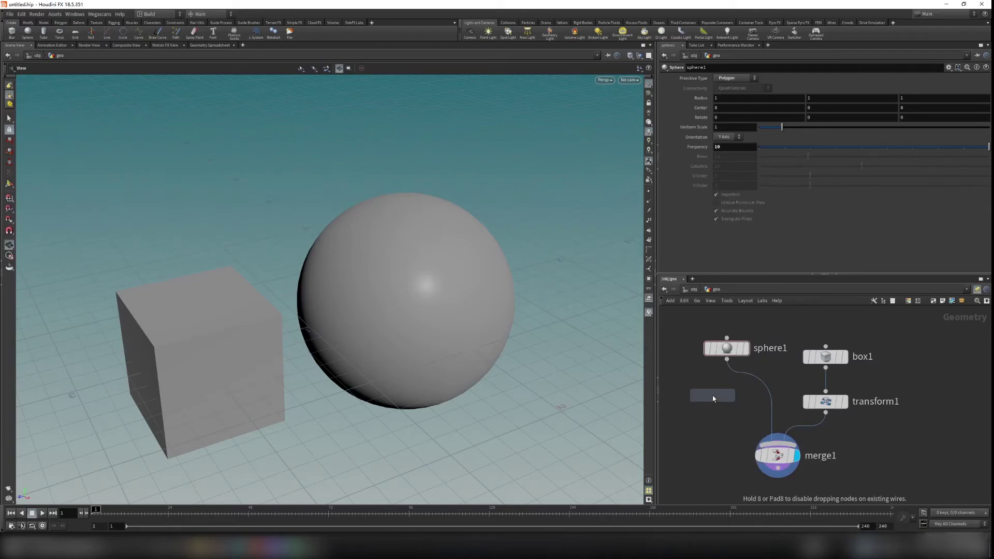
click(713, 397)
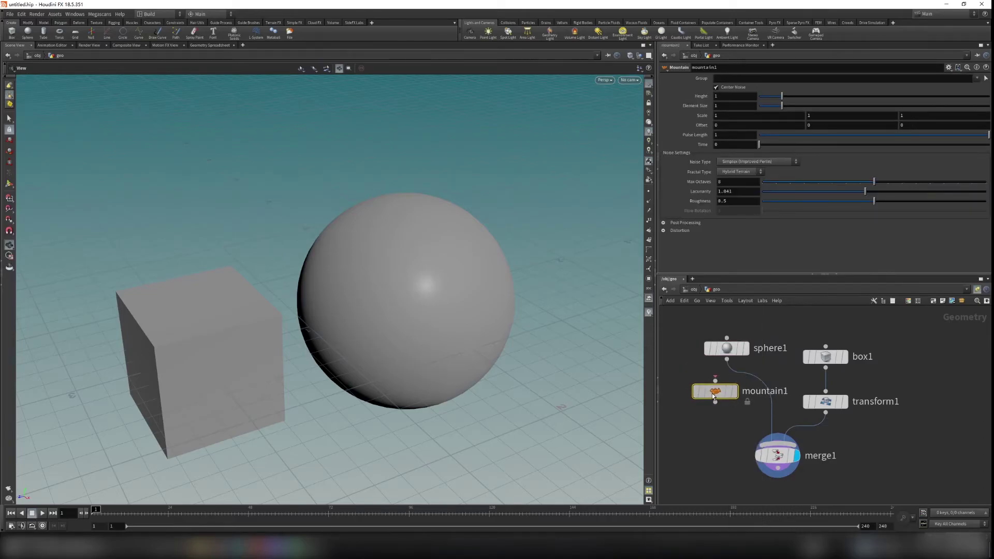
drag(713, 394, 741, 387)
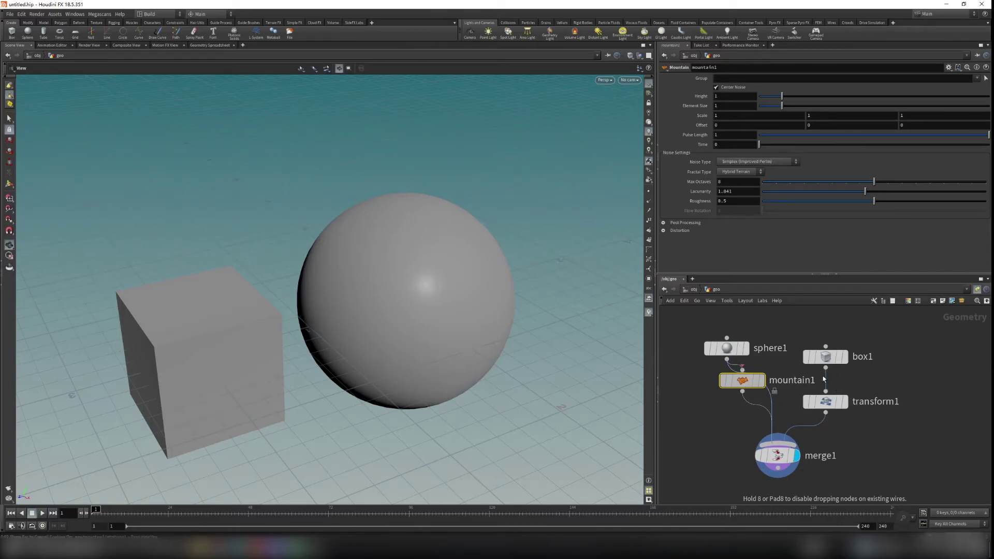
drag(511, 322, 481, 275)
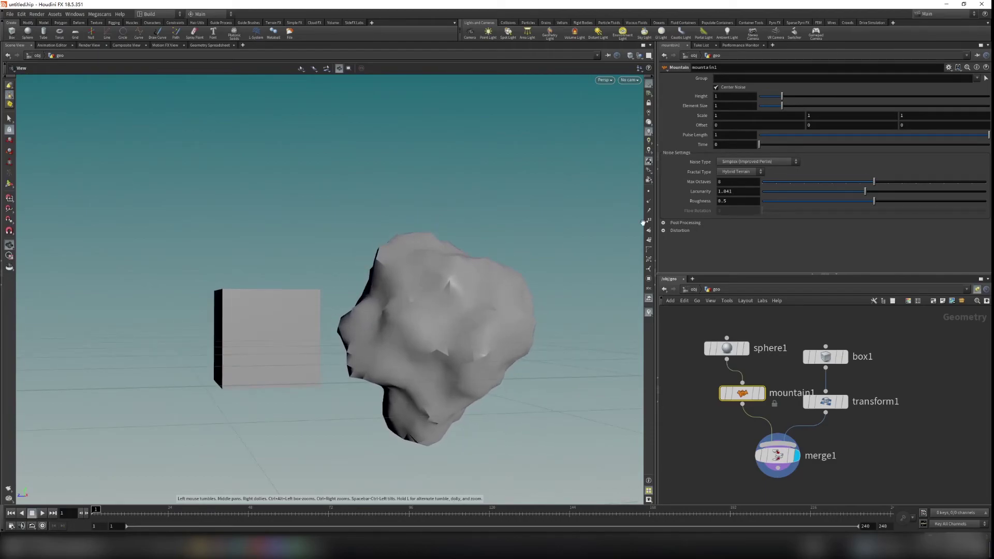
Set mountain1's Height to 0.64 and Element Size to 1.25
mouse_move(782, 98)
mouse_down()
mouse_move(805, 96)
mouse_move(763, 93)
mouse_move(785, 92)
mouse_move(773, 96)
mouse_move(795, 109)
mouse_move(886, 118)
mouse_move(788, 108)
mouse_up()
mouse_move(707, 115)
middle_down()
mouse_move(701, 124)
mouse_move(725, 124)
mouse_move(699, 117)
middle_up()
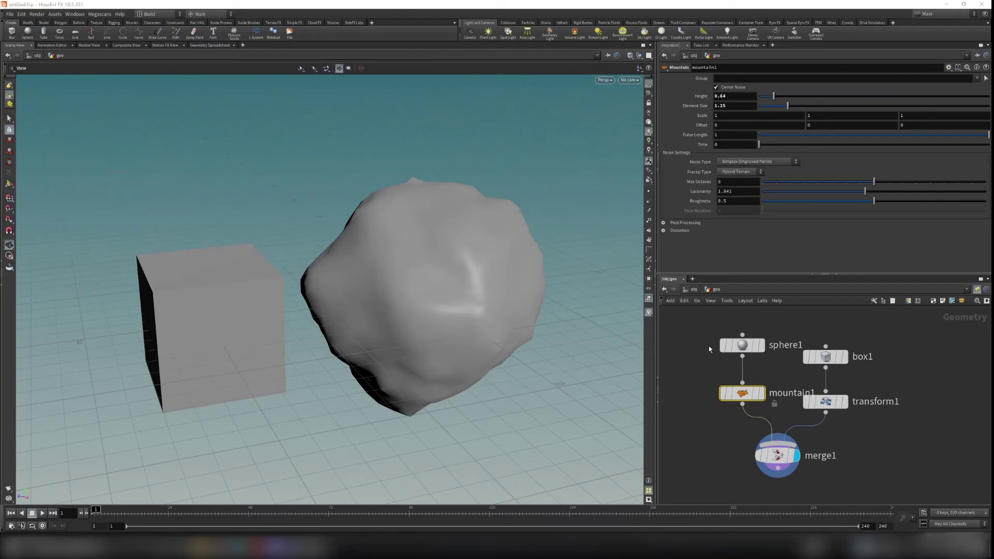
scroll(694, 318, down, 2)
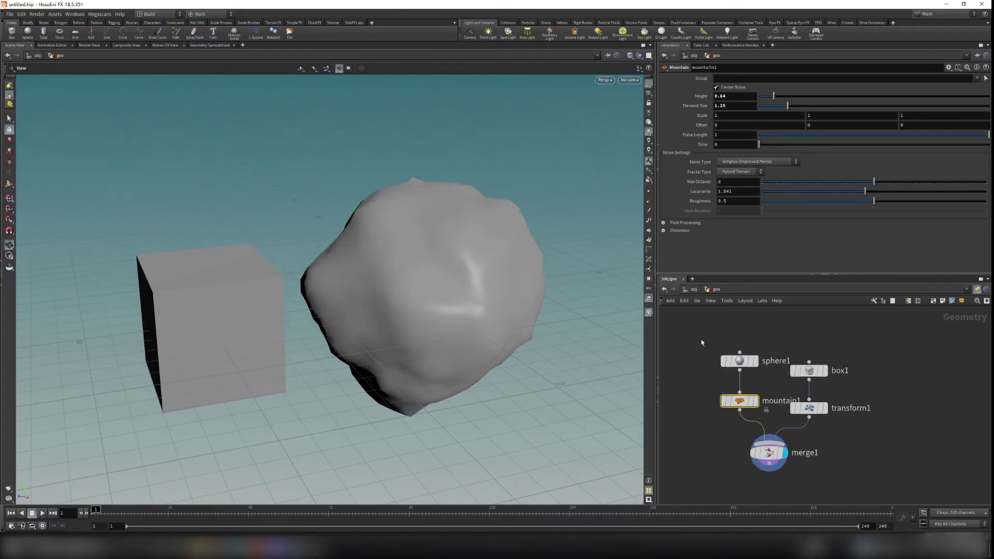
drag(701, 340, 687, 355)
Move sphere1 aside and place a Test Geometry: Pig Head node in the network
middle_drag(775, 348, 775, 363)
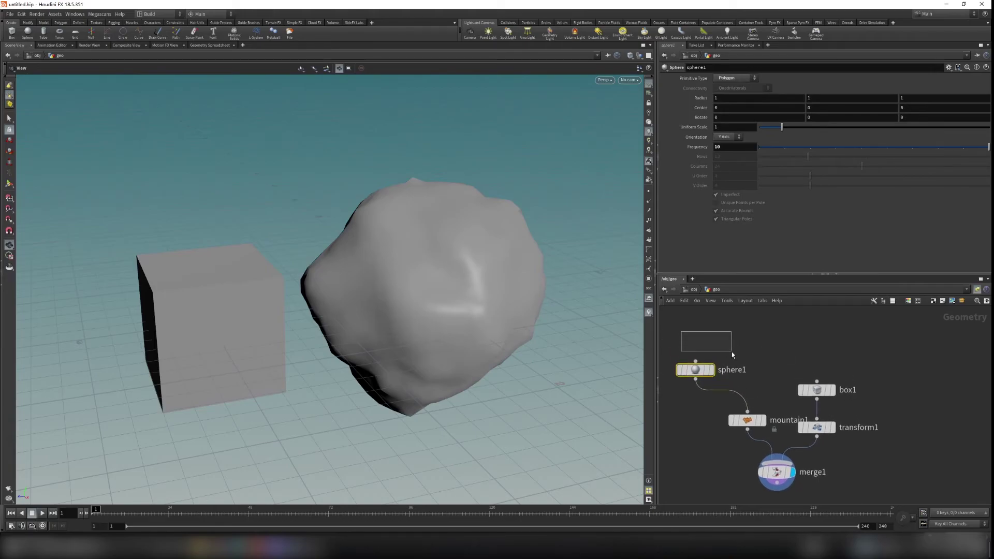
drag(734, 355, 777, 388)
key(Tab)
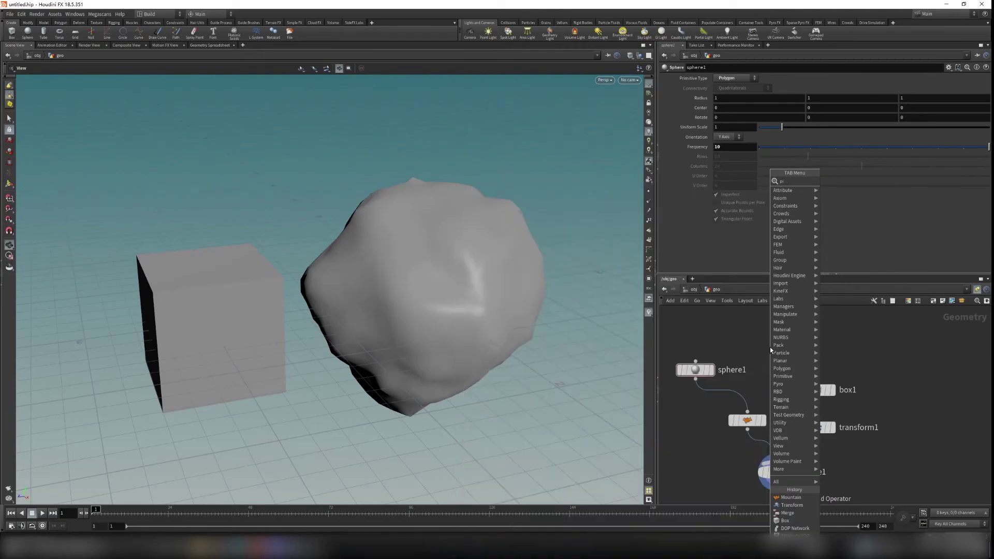
text(pighe)
key(Return)
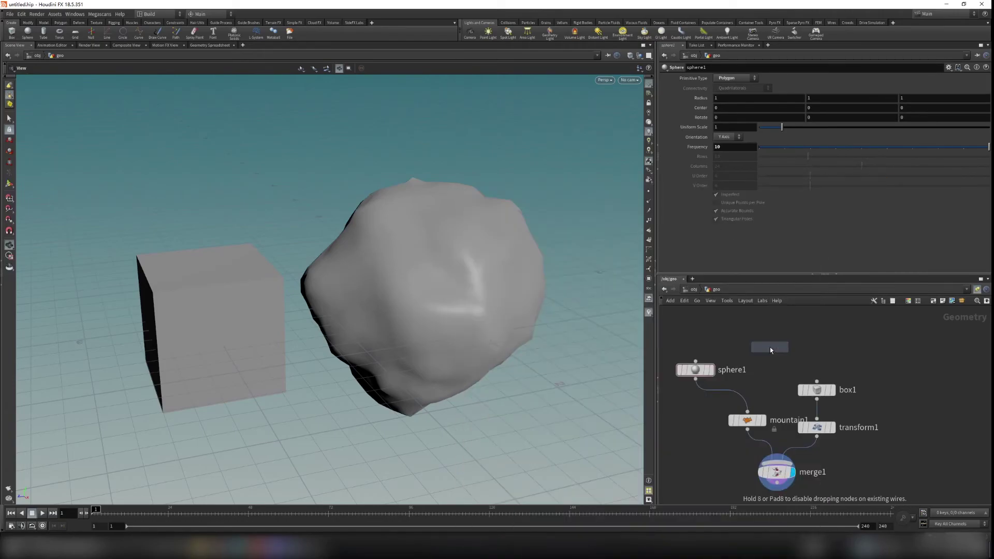
click(770, 347)
Wire the pig head's output into mountain1 and position it beside sphere1
click(770, 357)
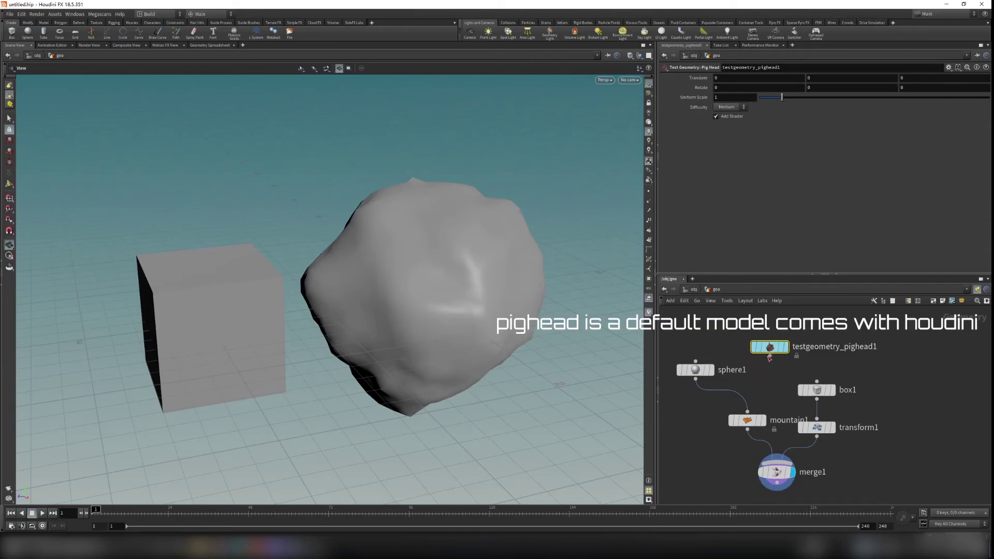
click(747, 414)
drag(769, 347, 754, 347)
drag(394, 332, 350, 370)
drag(755, 346, 747, 370)
Select mountain1 and merge1 to verify the connections, viewing the noisy pig head and box
drag(723, 406, 783, 436)
middle_drag(713, 448, 704, 409)
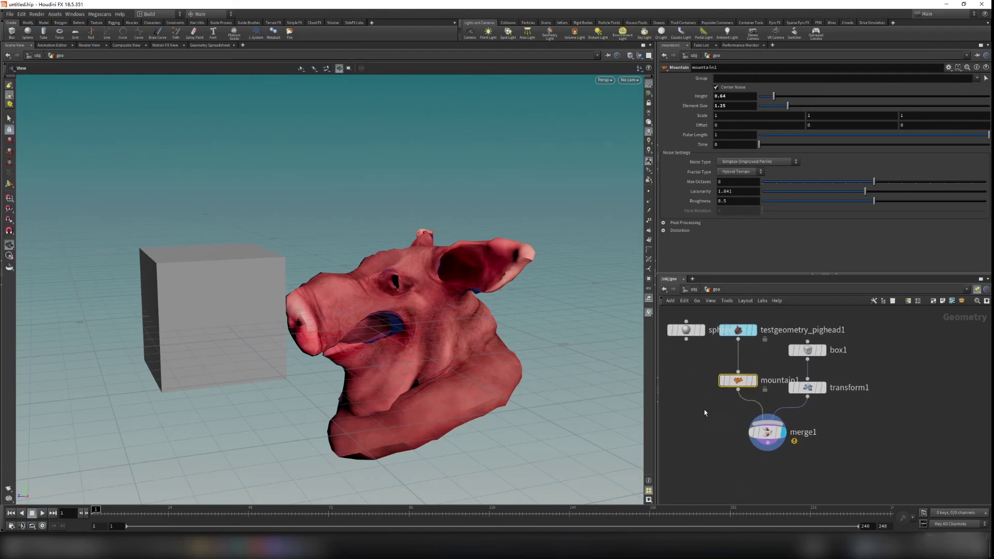
drag(704, 408, 821, 477)
drag(376, 361, 435, 371)
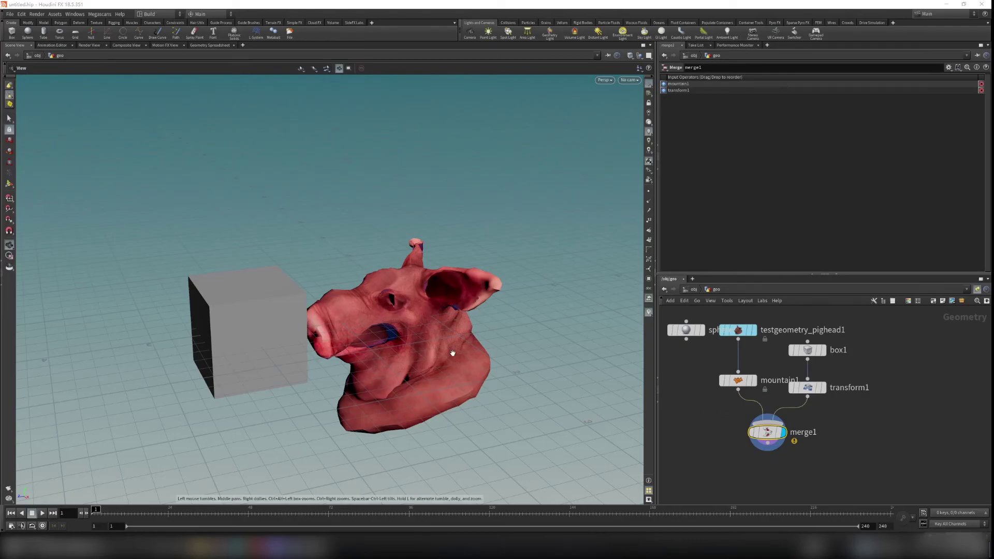
mouse_move(398, 318)
mouse_down()
mouse_move(417, 345)
mouse_move(411, 326)
mouse_up()
click(735, 381)
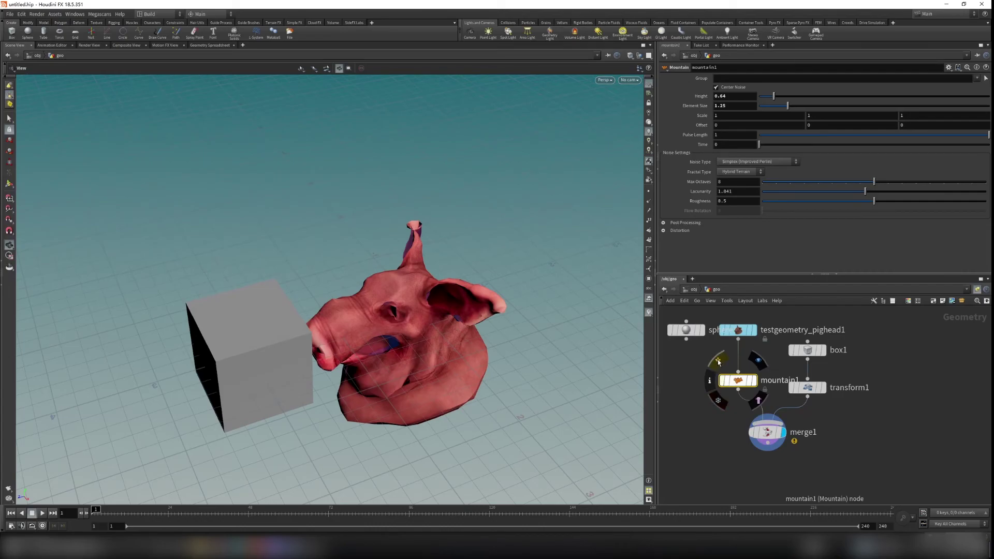
click(718, 362)
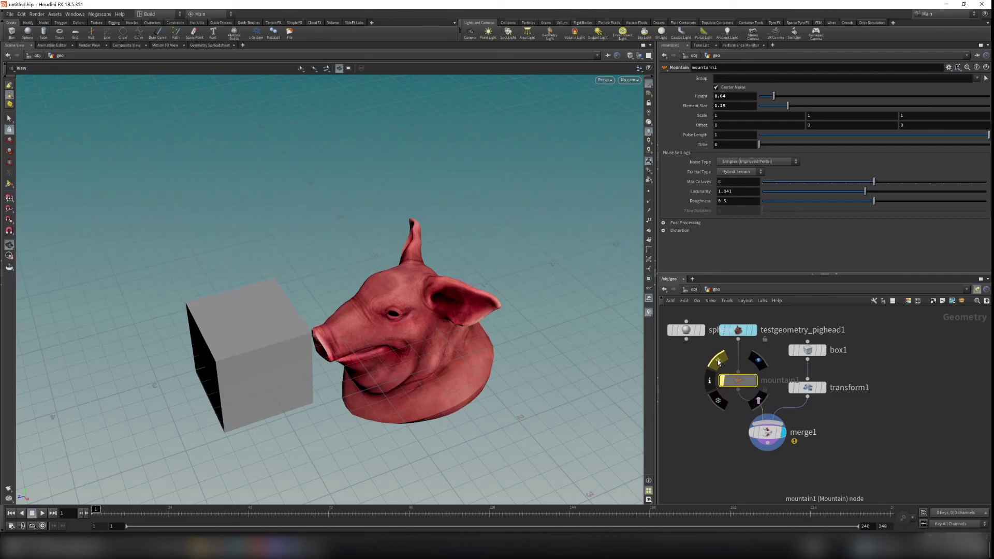
click(718, 362)
click(719, 362)
click(718, 361)
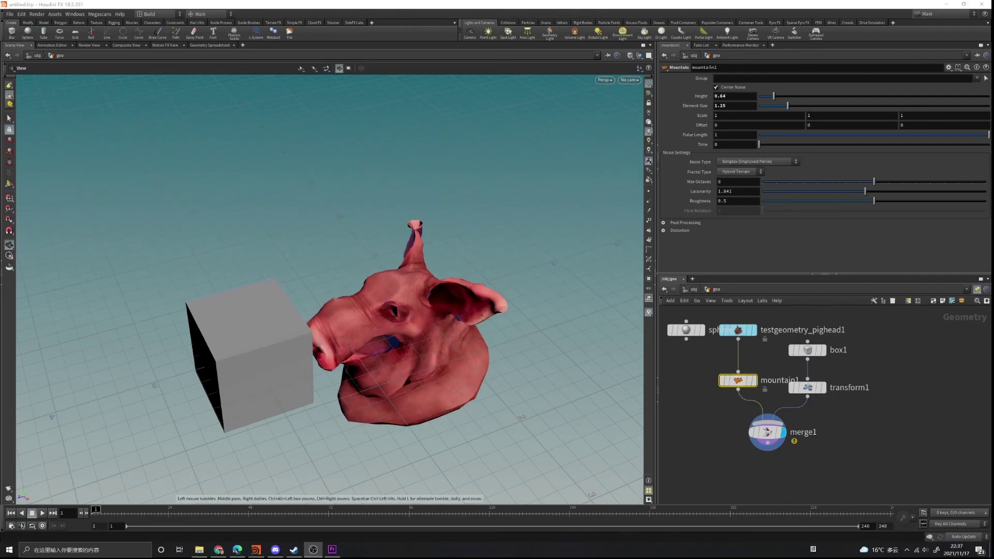